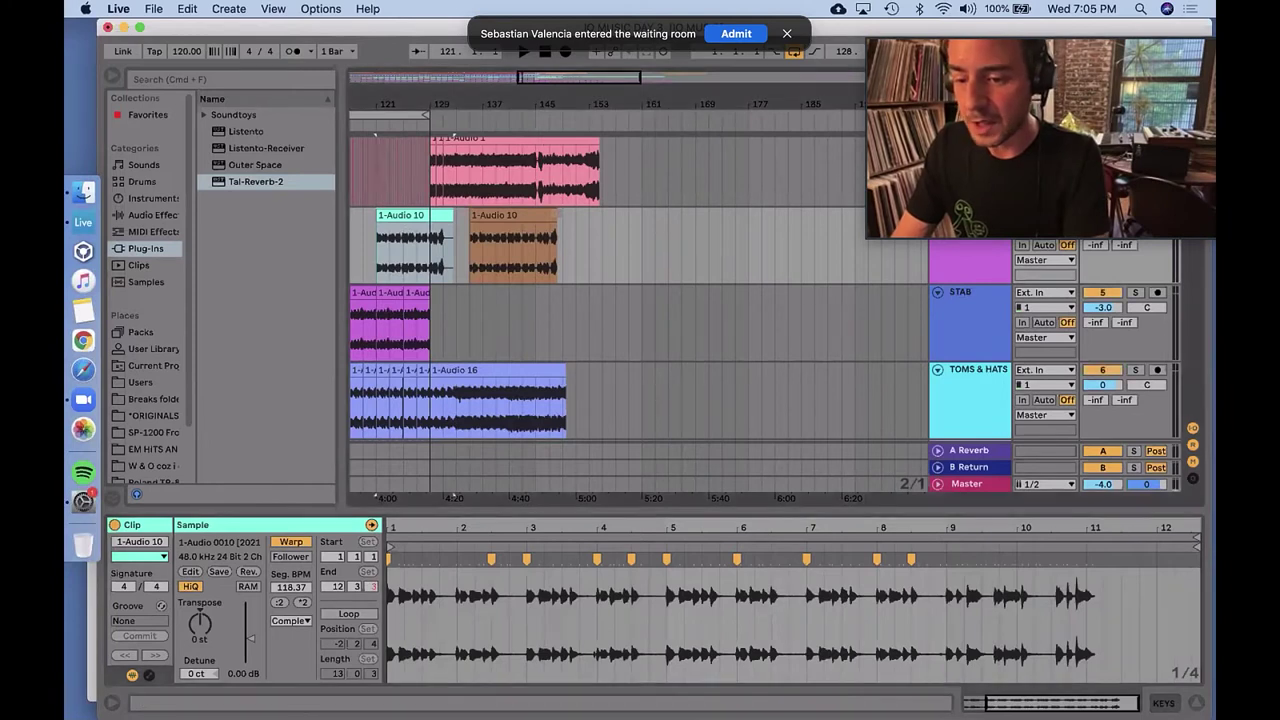
- Play the STAB track from its first clip at bar 81 and examine the surrounding source waveform
key("minus")
key("minus")
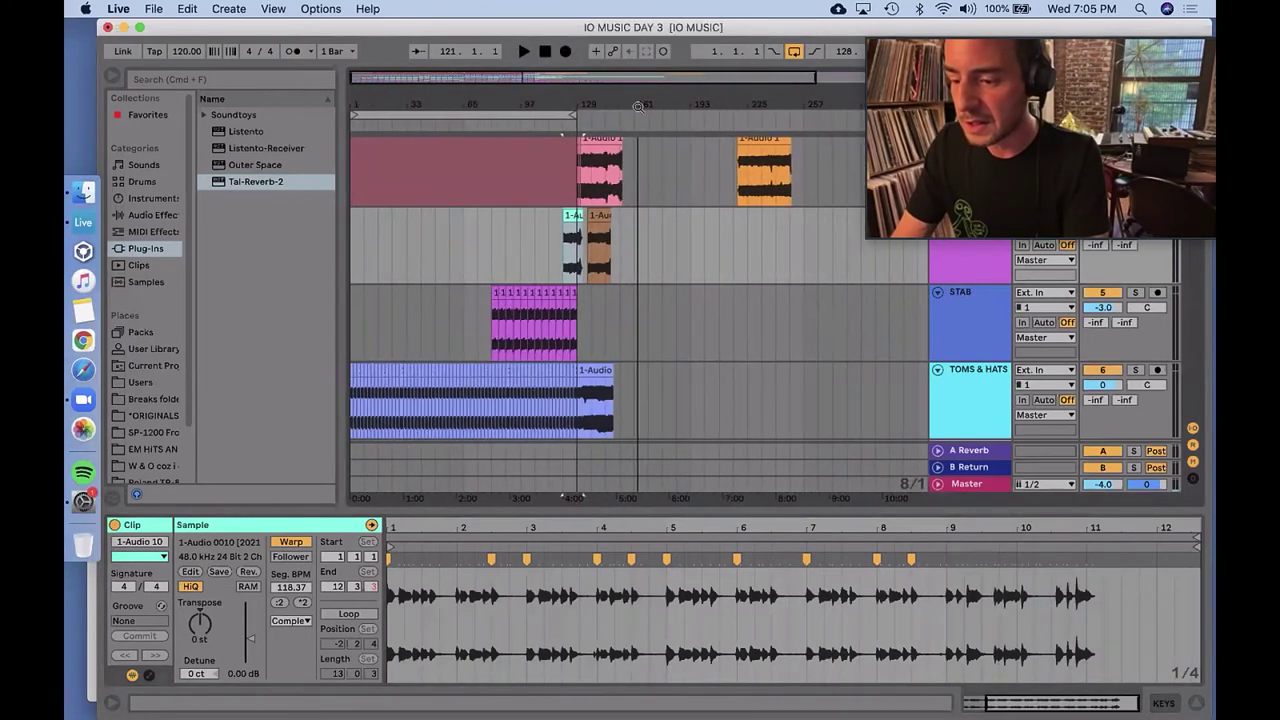
scroll(694, 246, "up", 6)
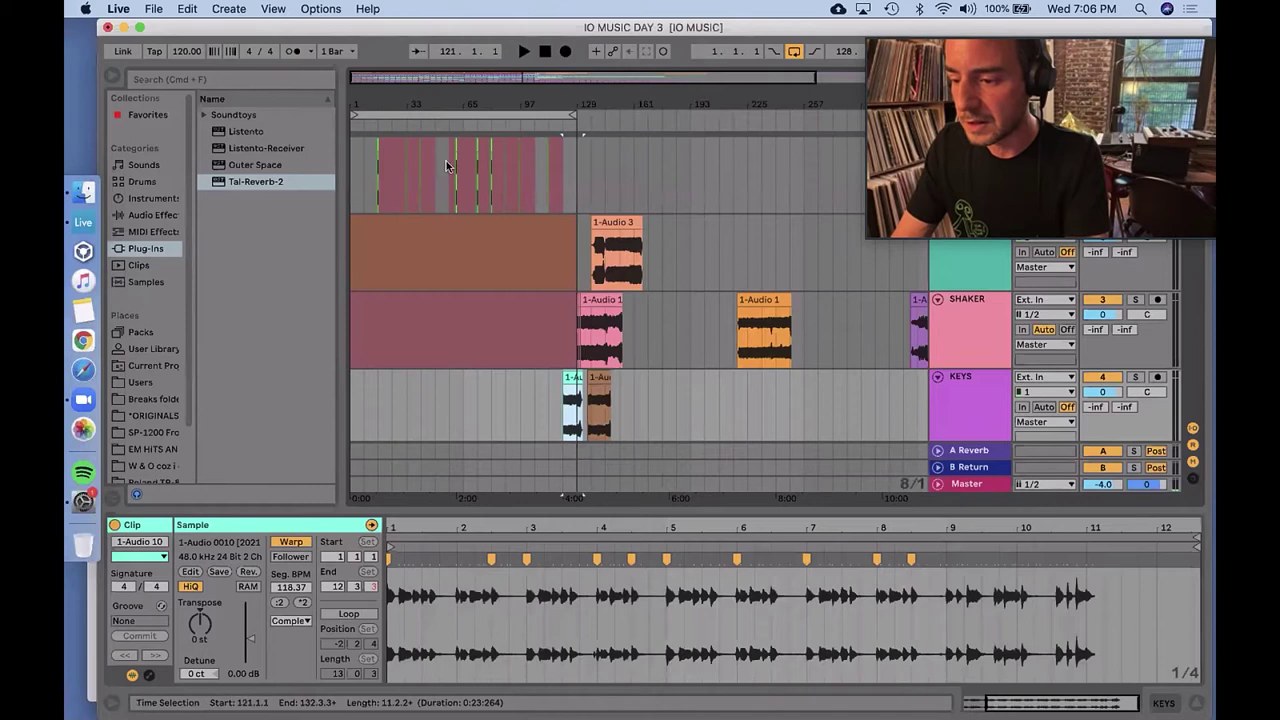
scroll(605, 323, "down", 5)
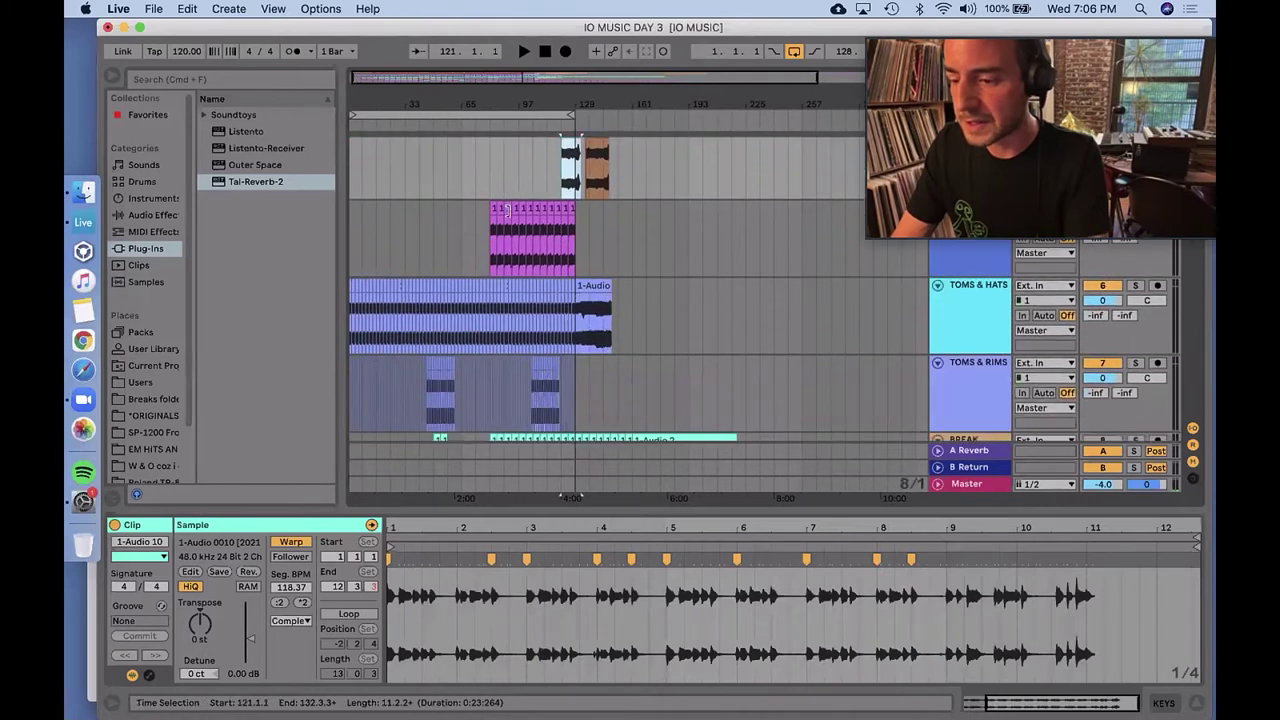
left_click(493, 240)
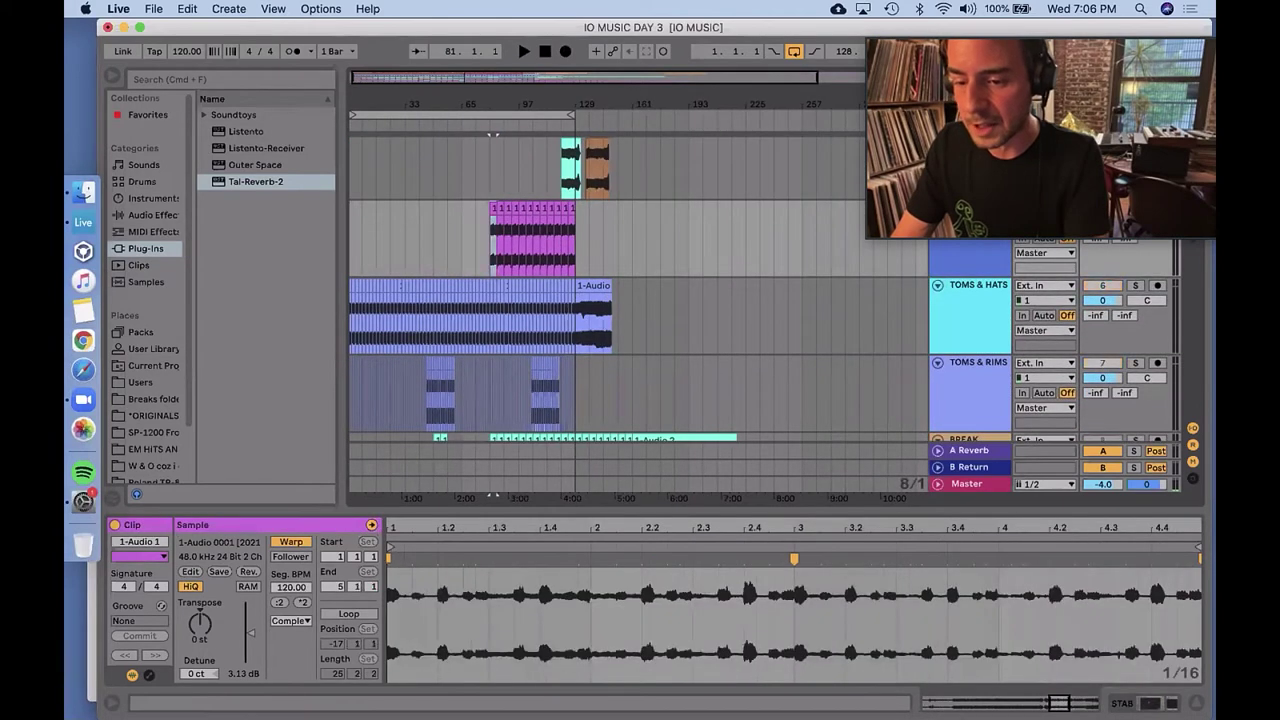
key("space")
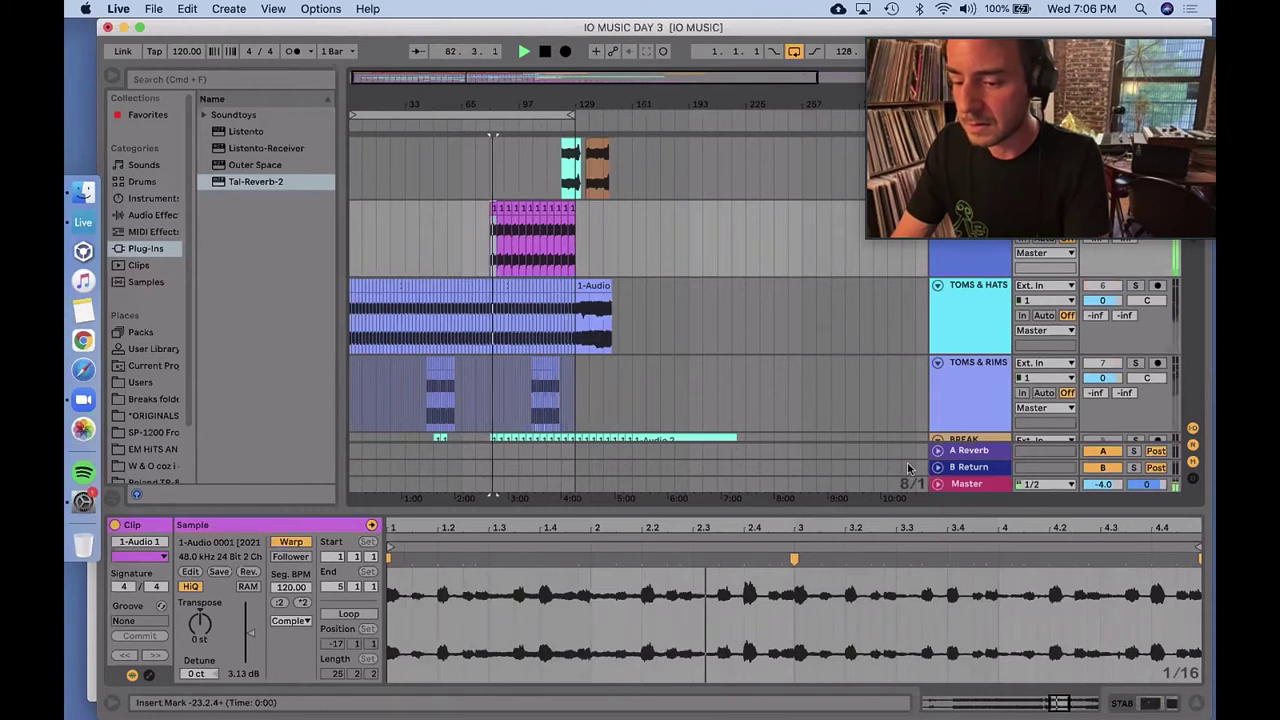
left_click_drag(811, 527, 741, 523)
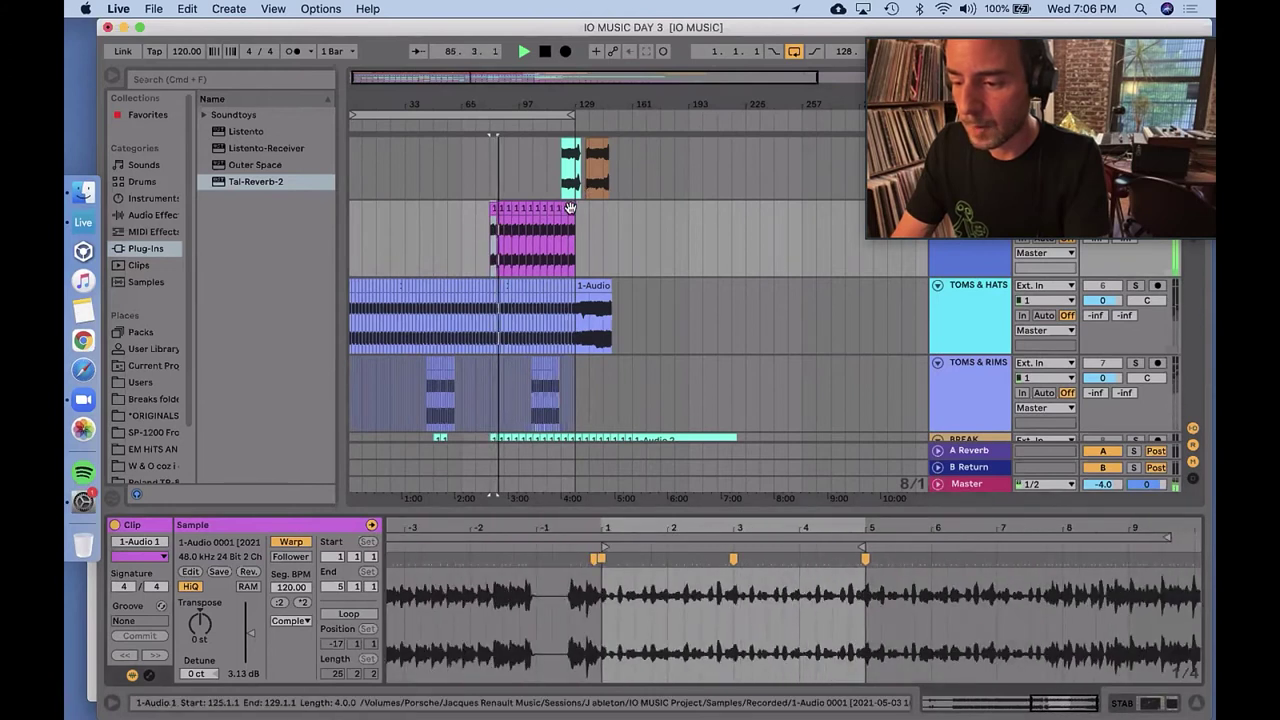
- Paste a copy of the STAB clip at bar 145 of its track and extend its end to about bar 154
left_click(603, 226)
key("super+v")
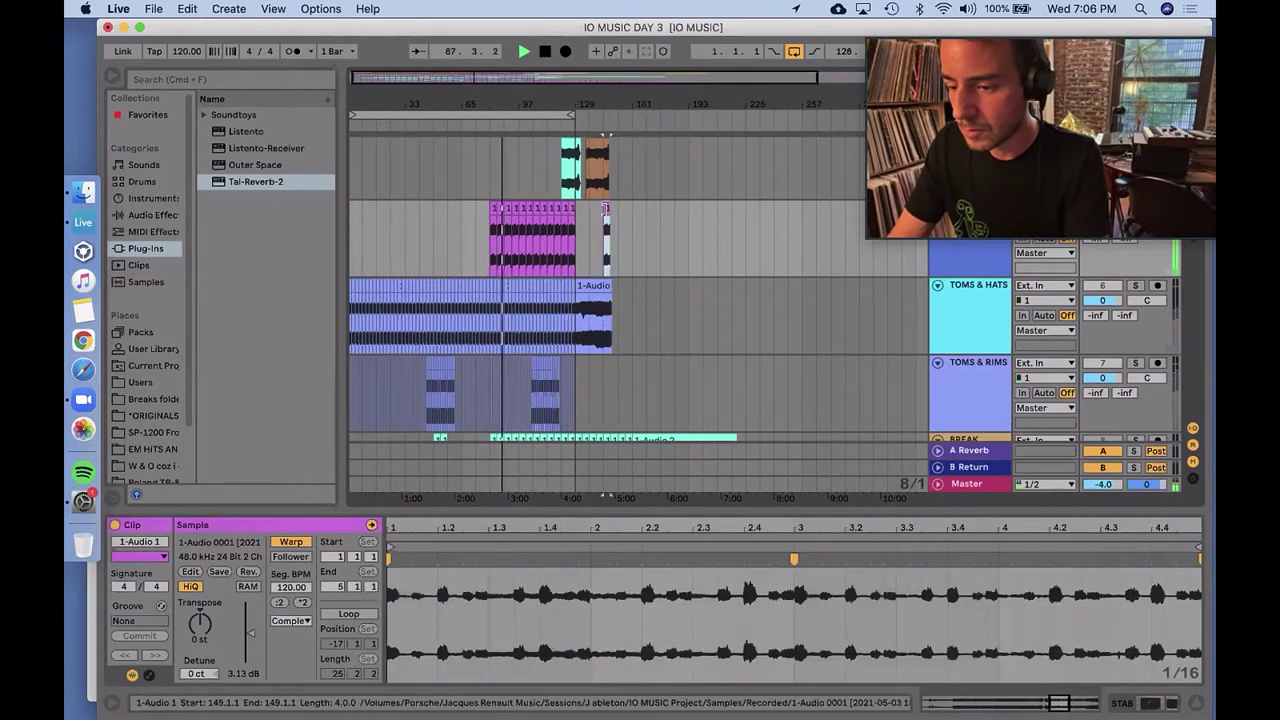
left_click_drag(609, 240, 620, 240)
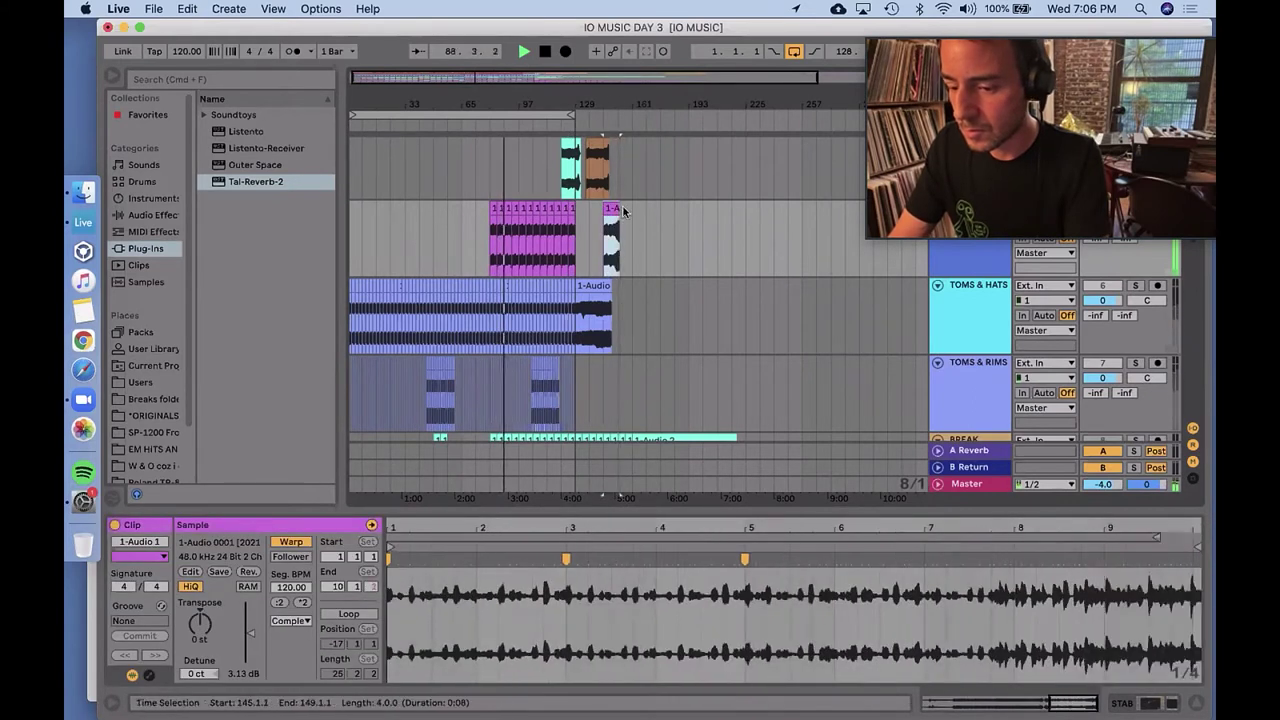
left_click_drag(619, 100, 620, 103)
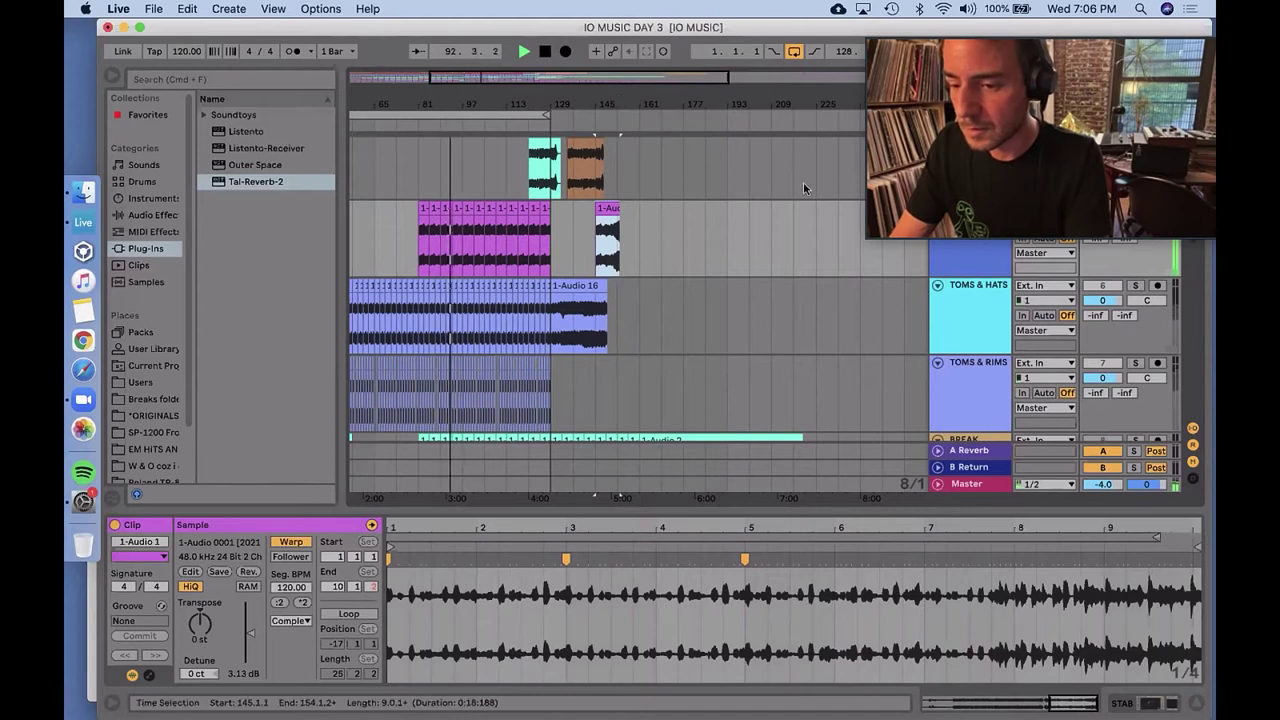
- Display the STAB track's devices, then extend the pasted clip's start back to bar 137 and play it
left_click(958, 260)
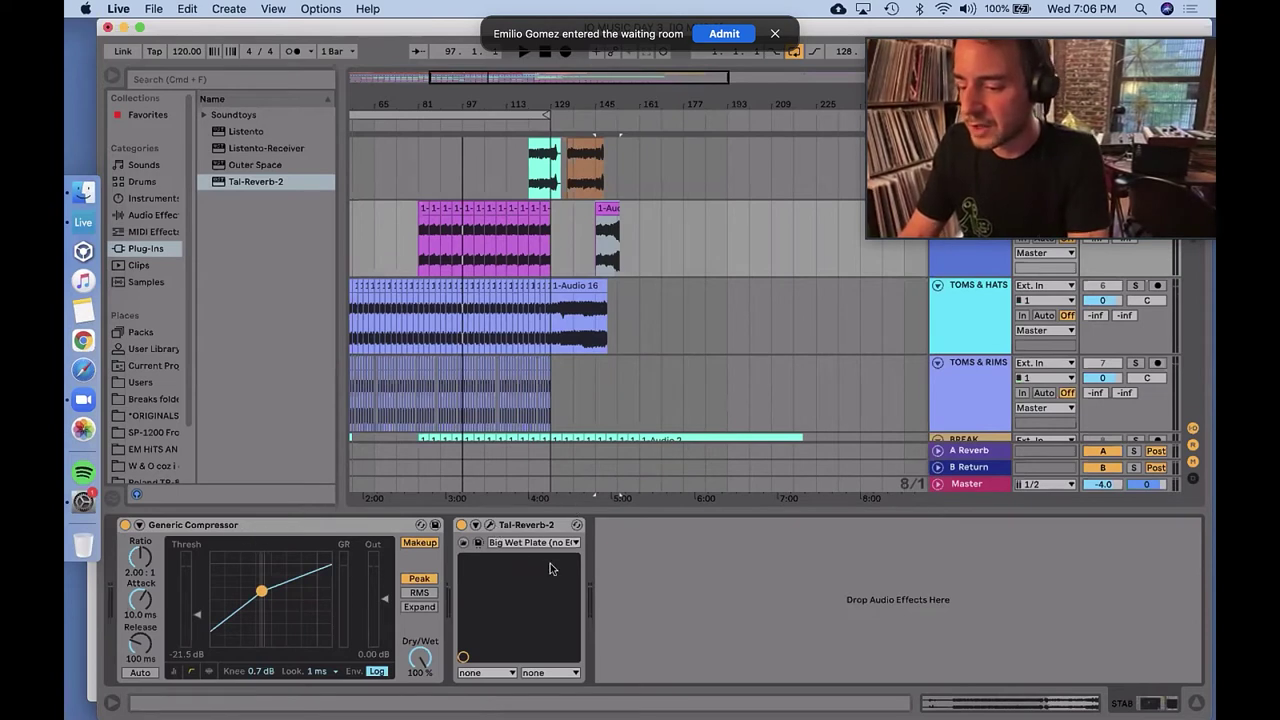
left_click(598, 210)
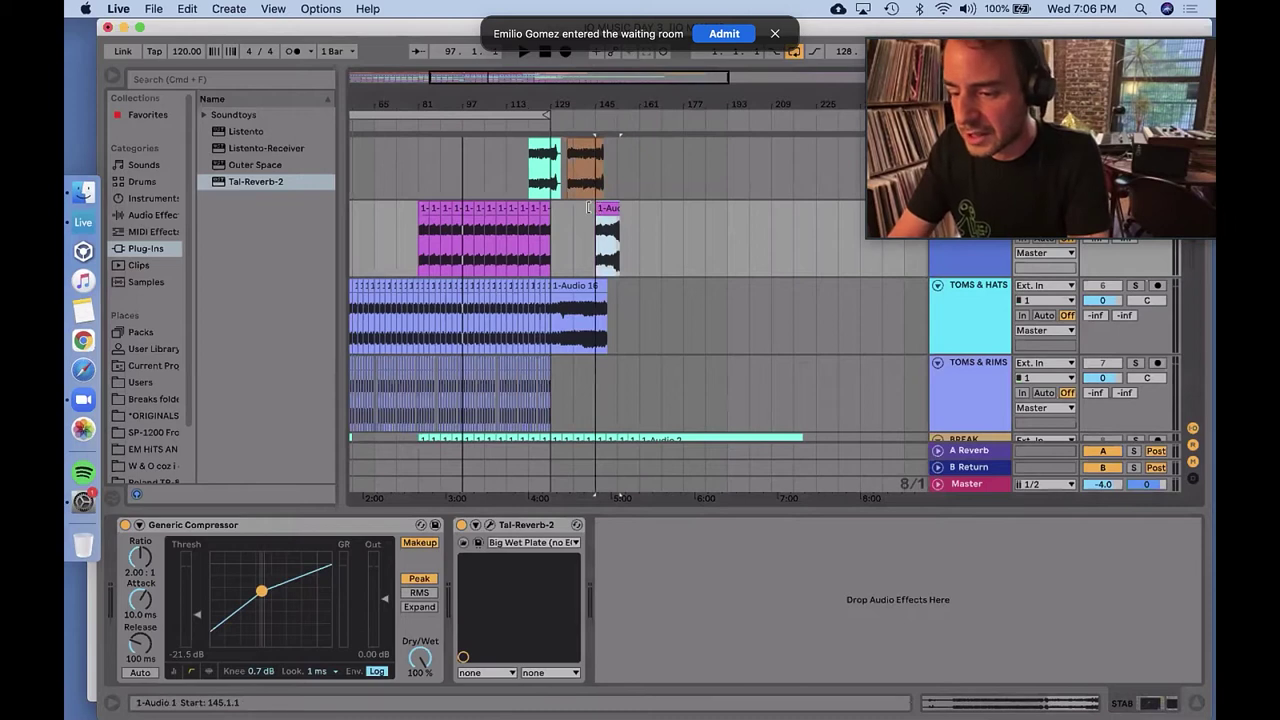
left_click_drag(587, 207, 577, 207)
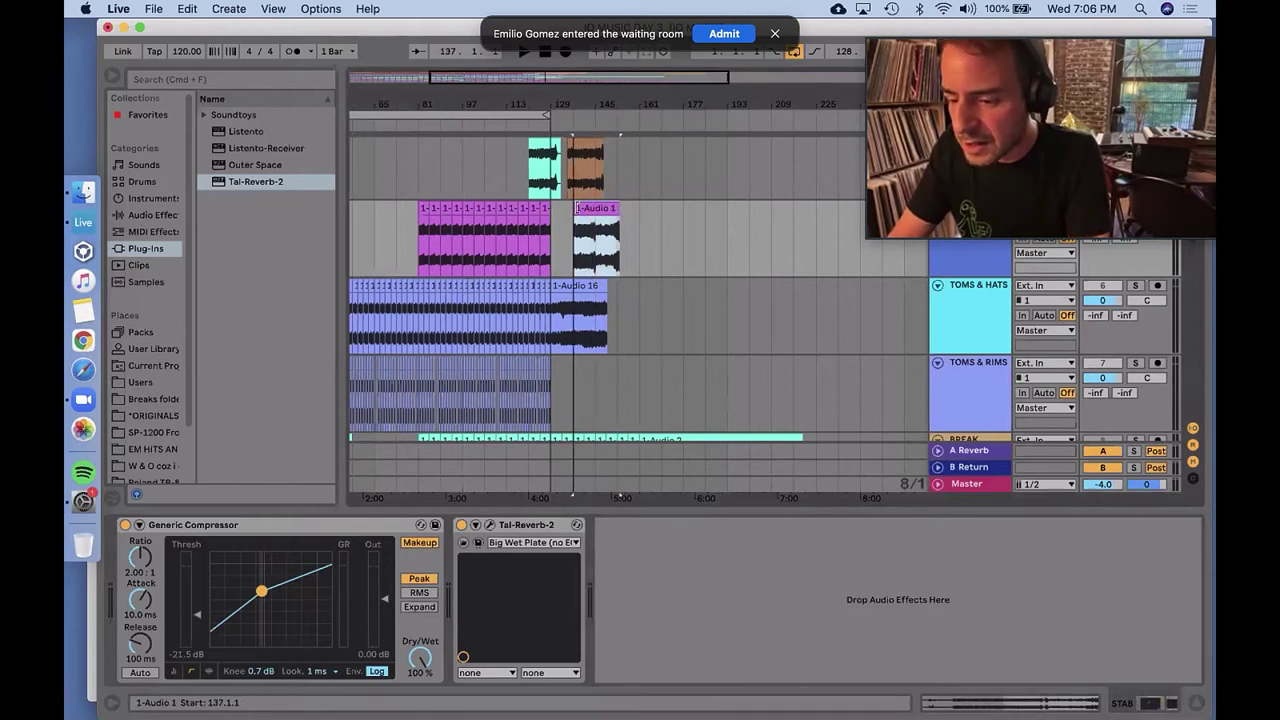
key("space")
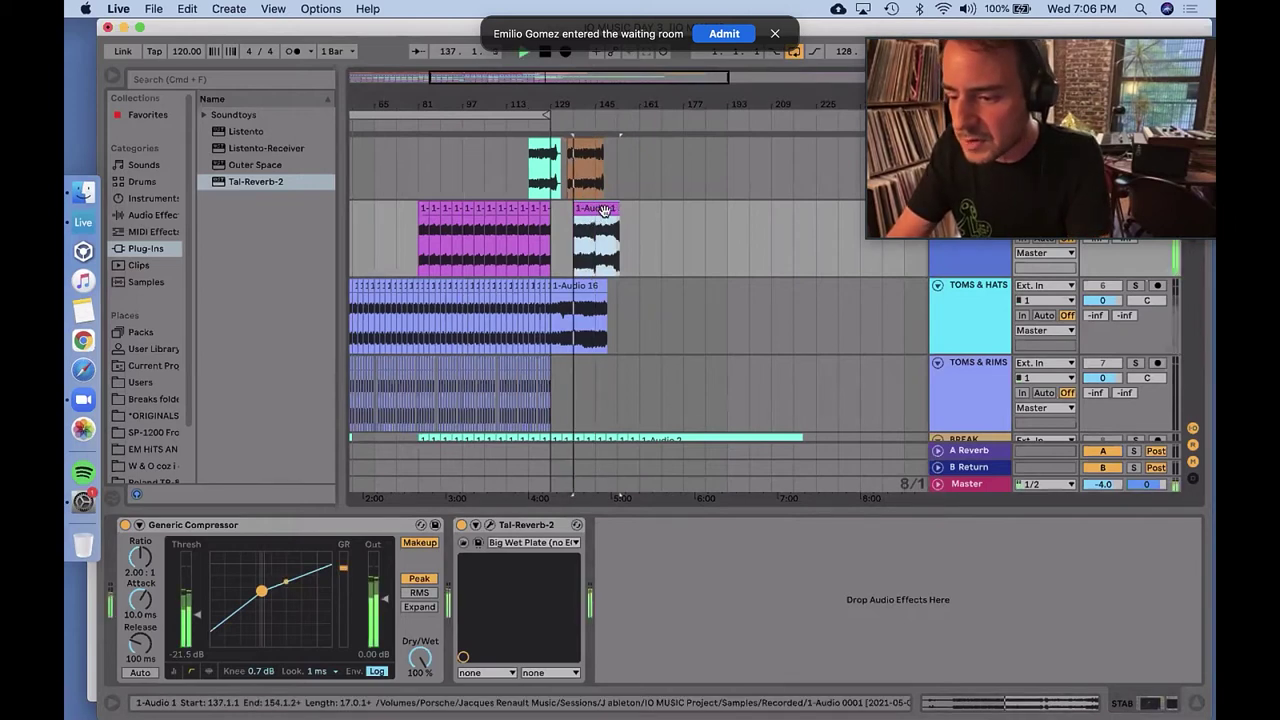
- Listen to the extended STAB clip from 144.3.1, just after its silent gap, and inspect its sample waveform
left_click_drag(594, 92, 594, 104)
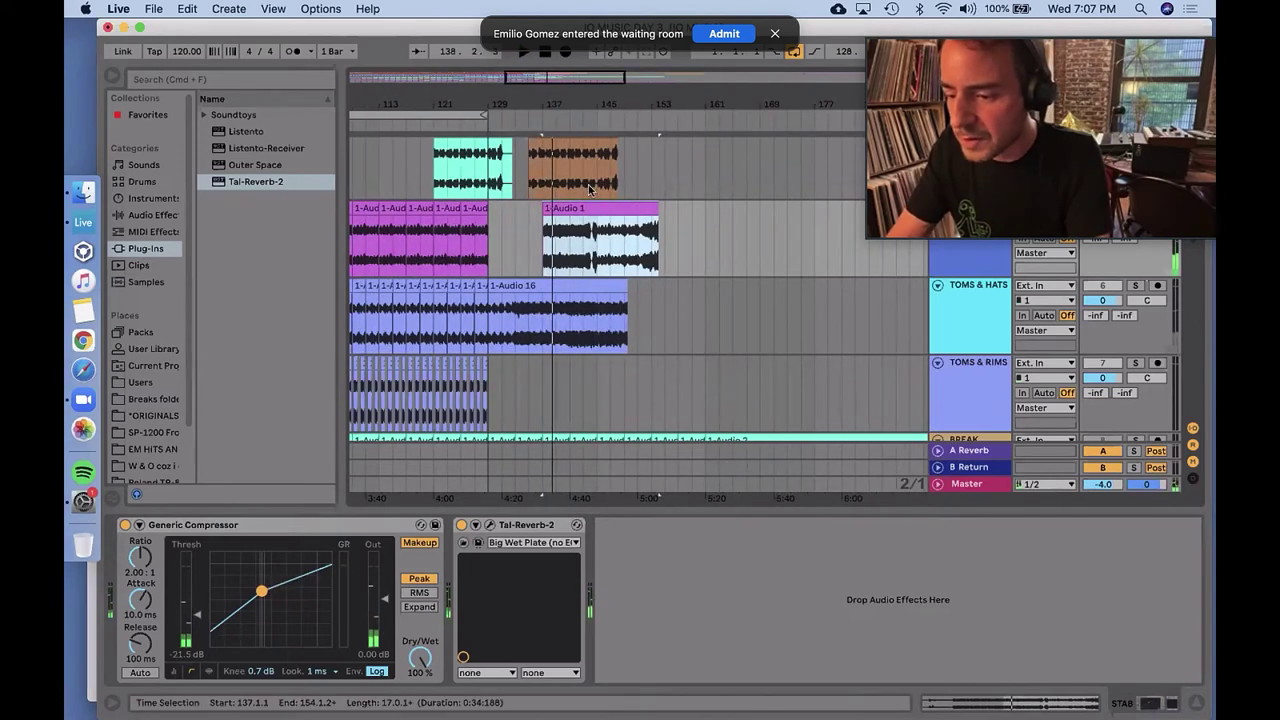
left_click_drag(592, 118, 588, 232)
left_click(590, 245)
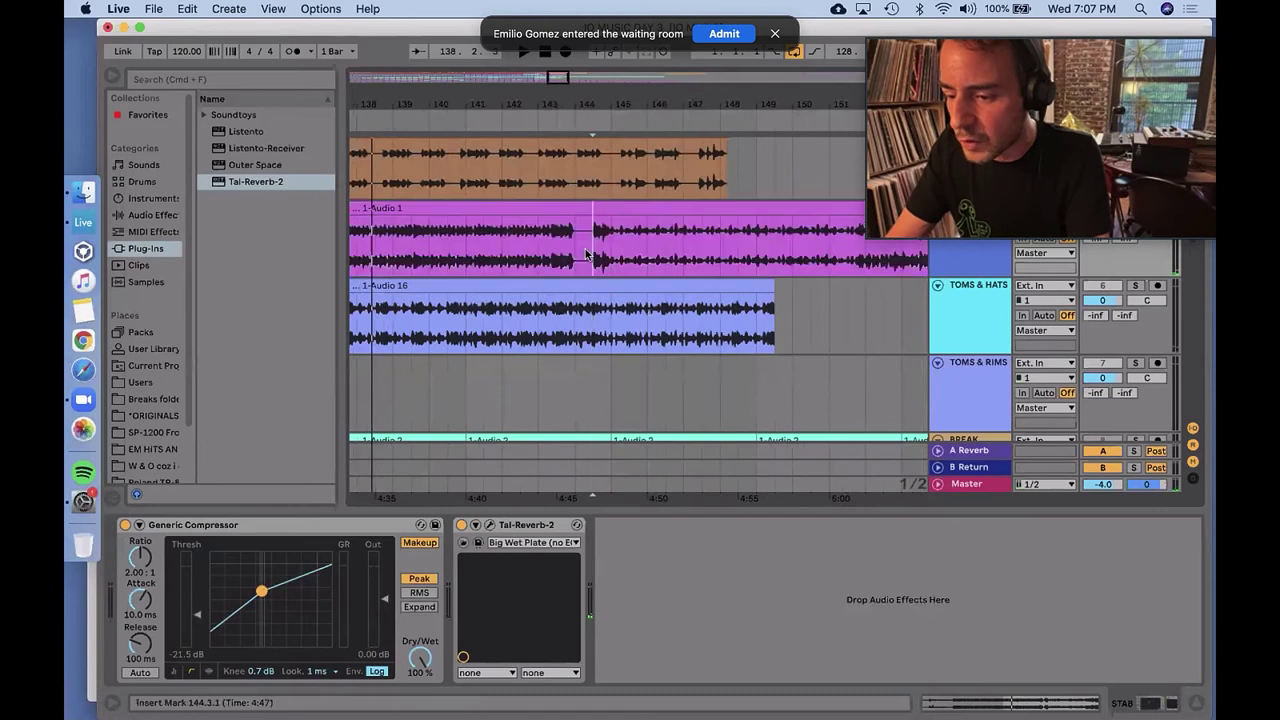
key("space")
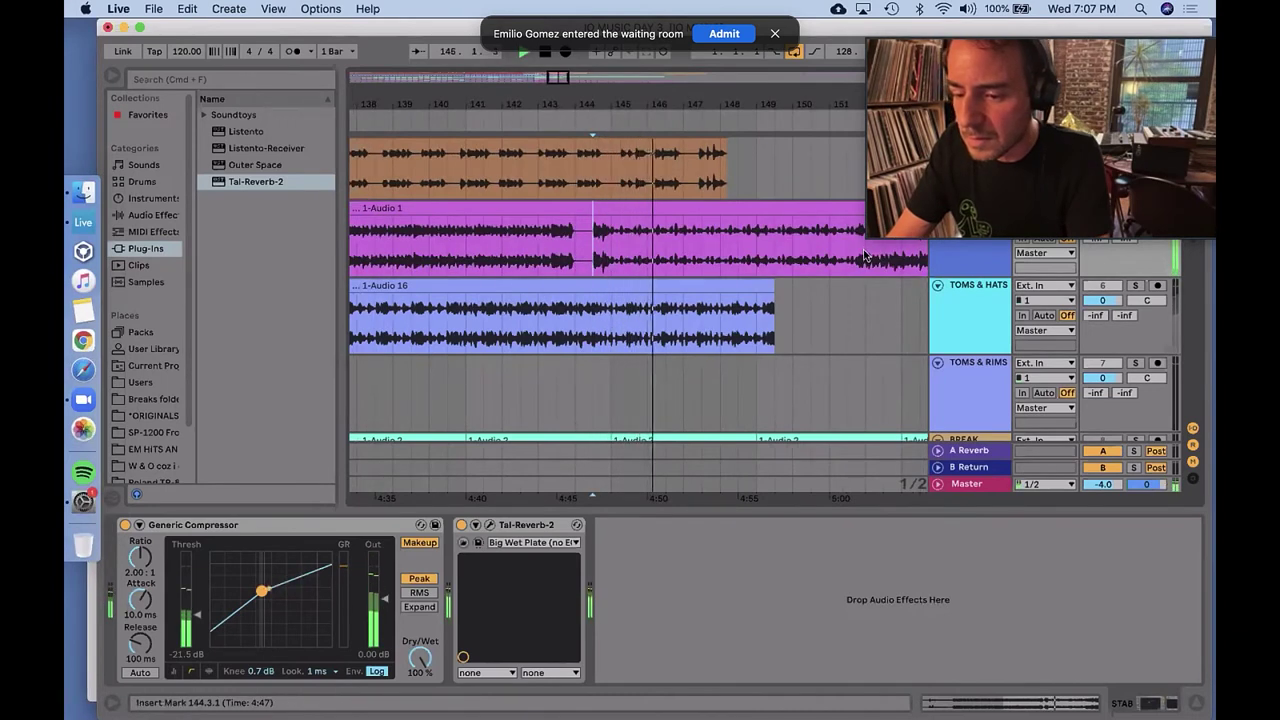
key("minus")
key("minus")
key("minus")
key("minus")
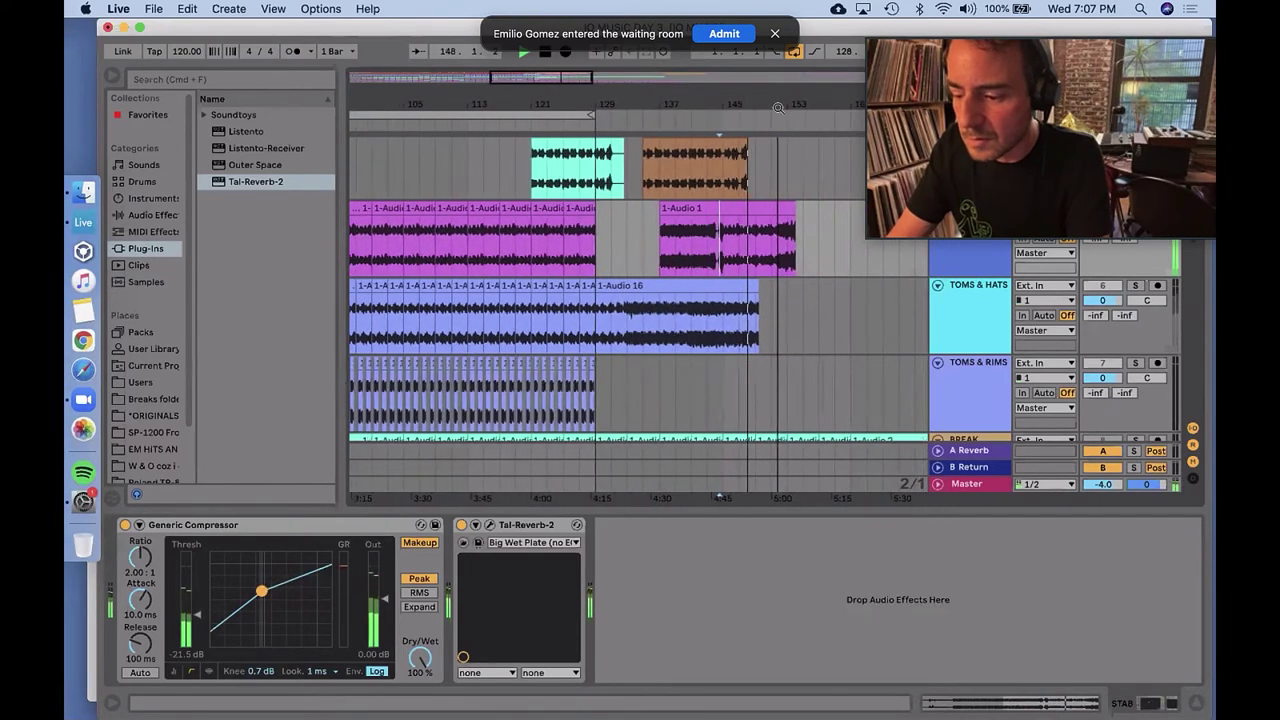
left_click(767, 209)
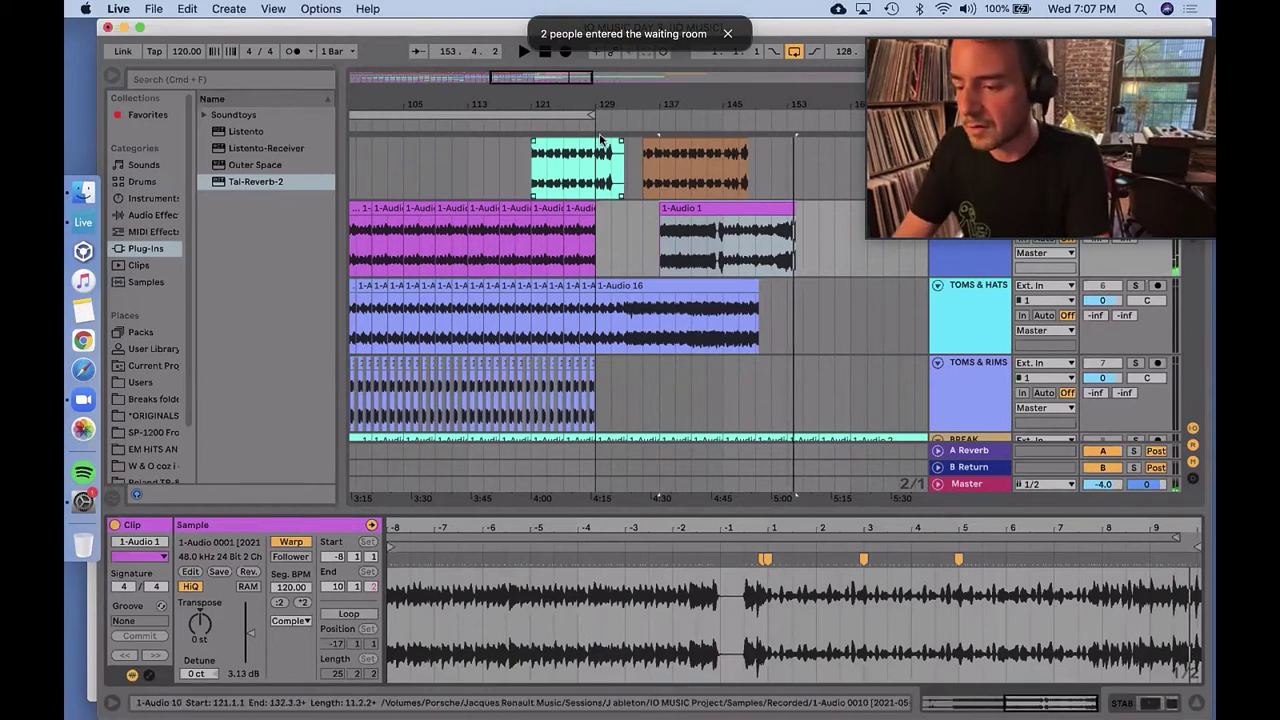
- Solo the CHIMES track and play its first clip at bar 49
key("minus")
key("minus")
key("minus")
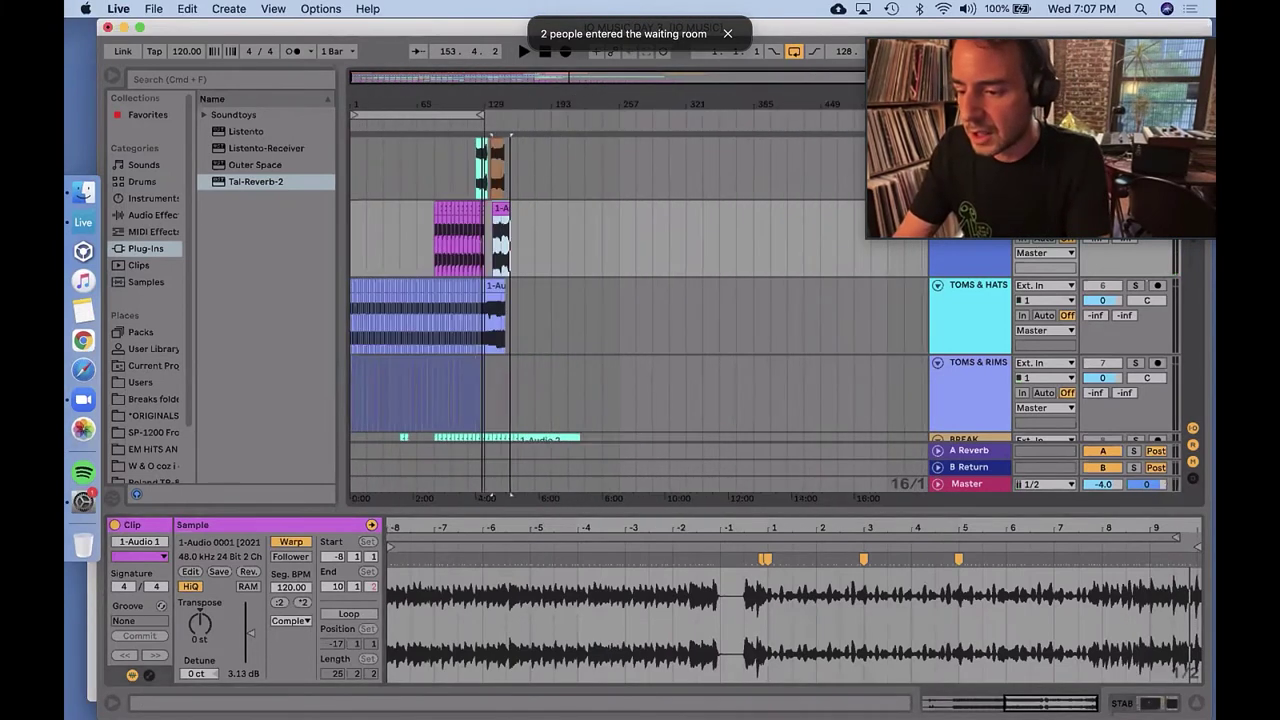
scroll(474, 268, "down", 3)
scroll(474, 268, "down", 5)
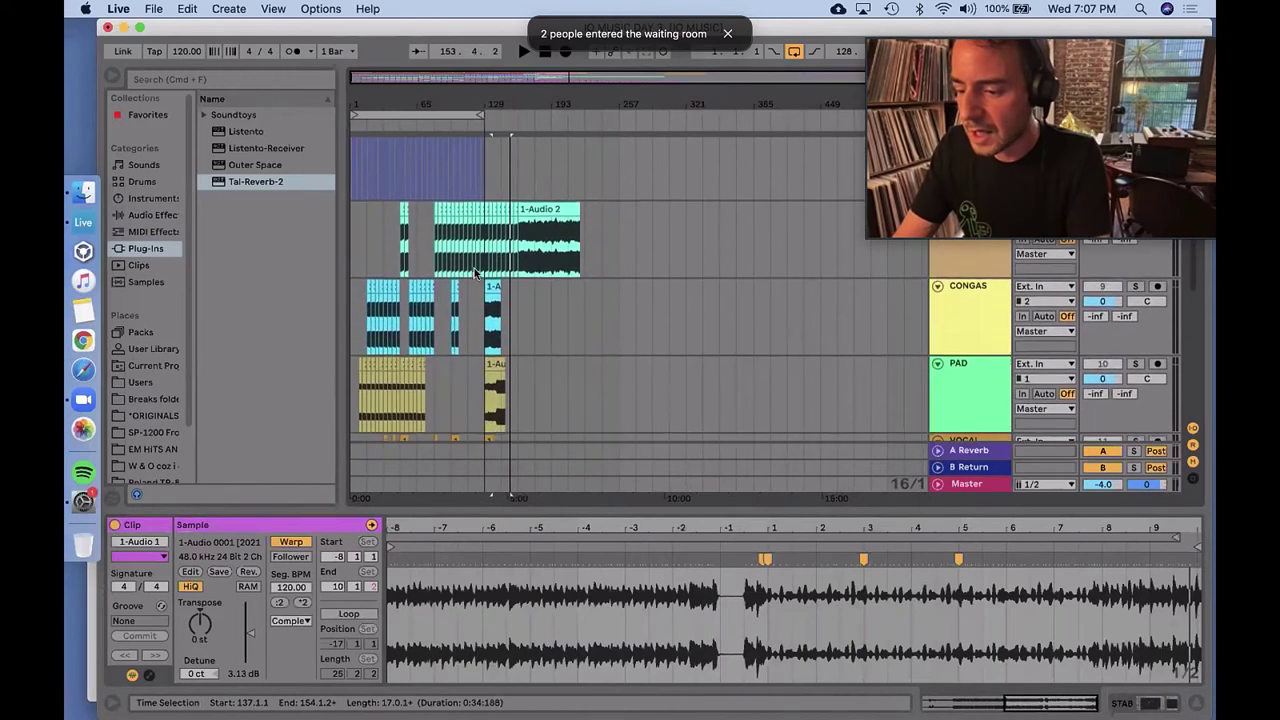
scroll(474, 272, "down", 3)
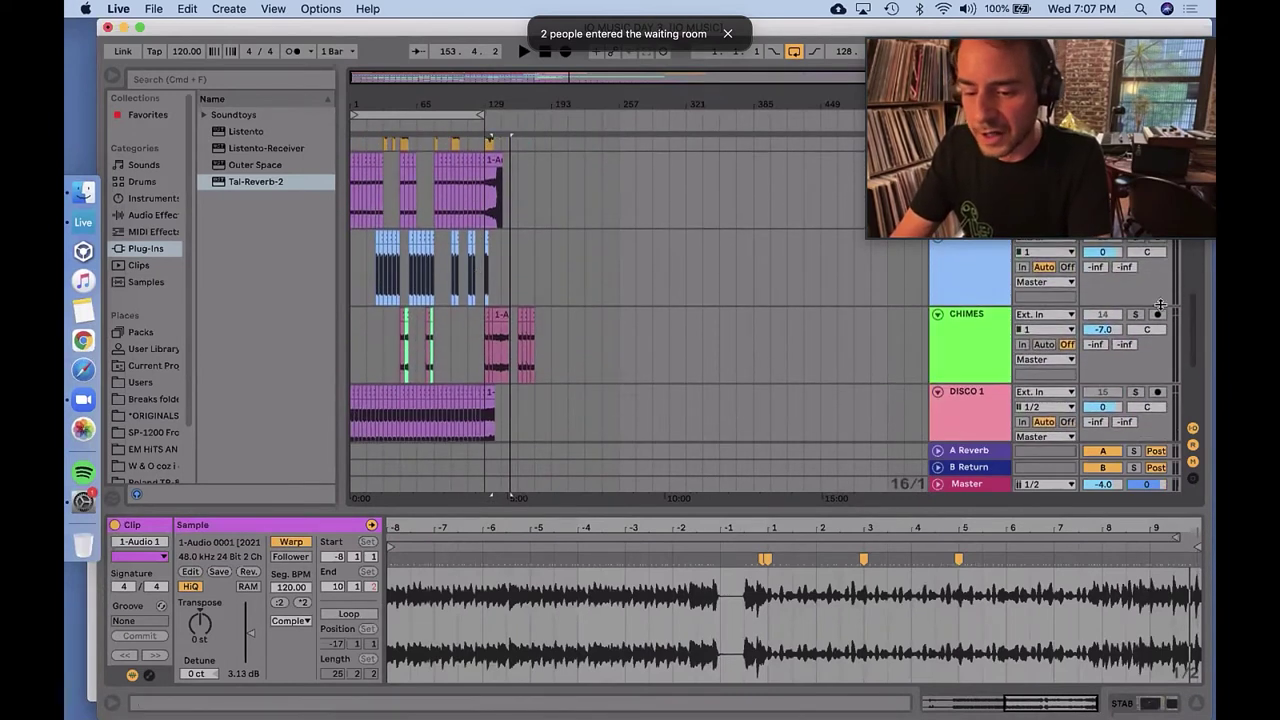
left_click(1136, 316)
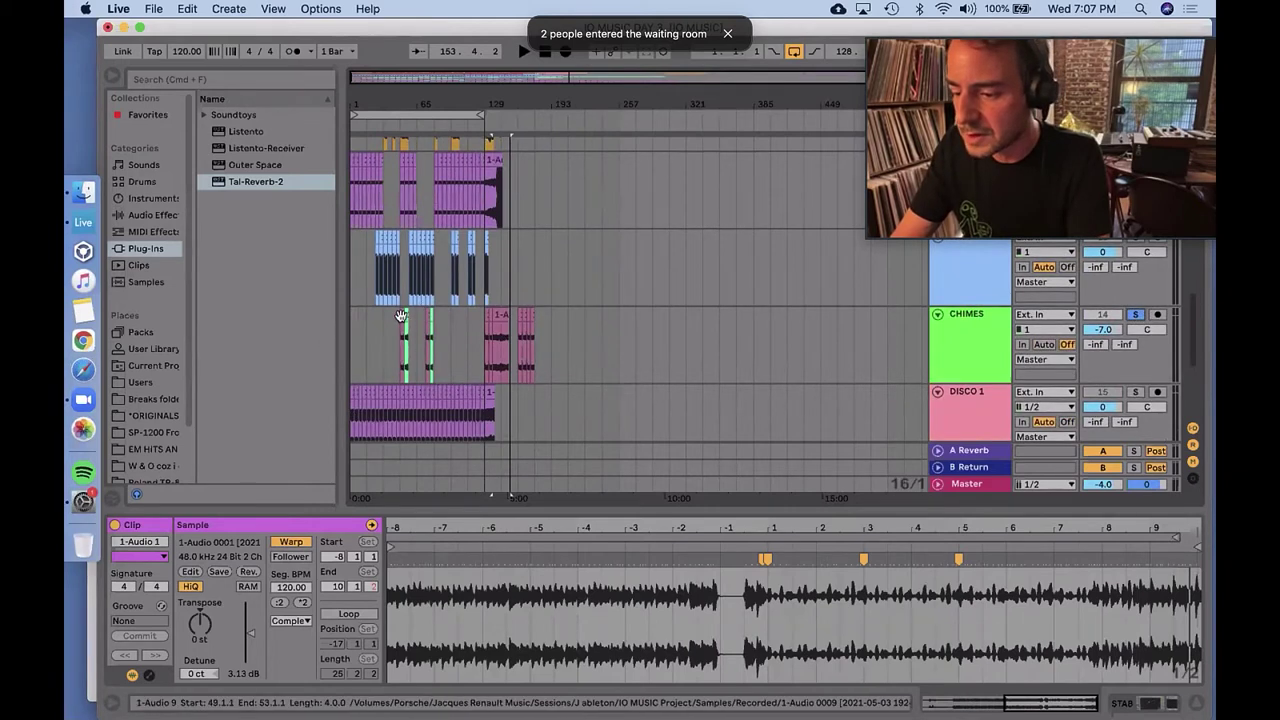
left_click(400, 316)
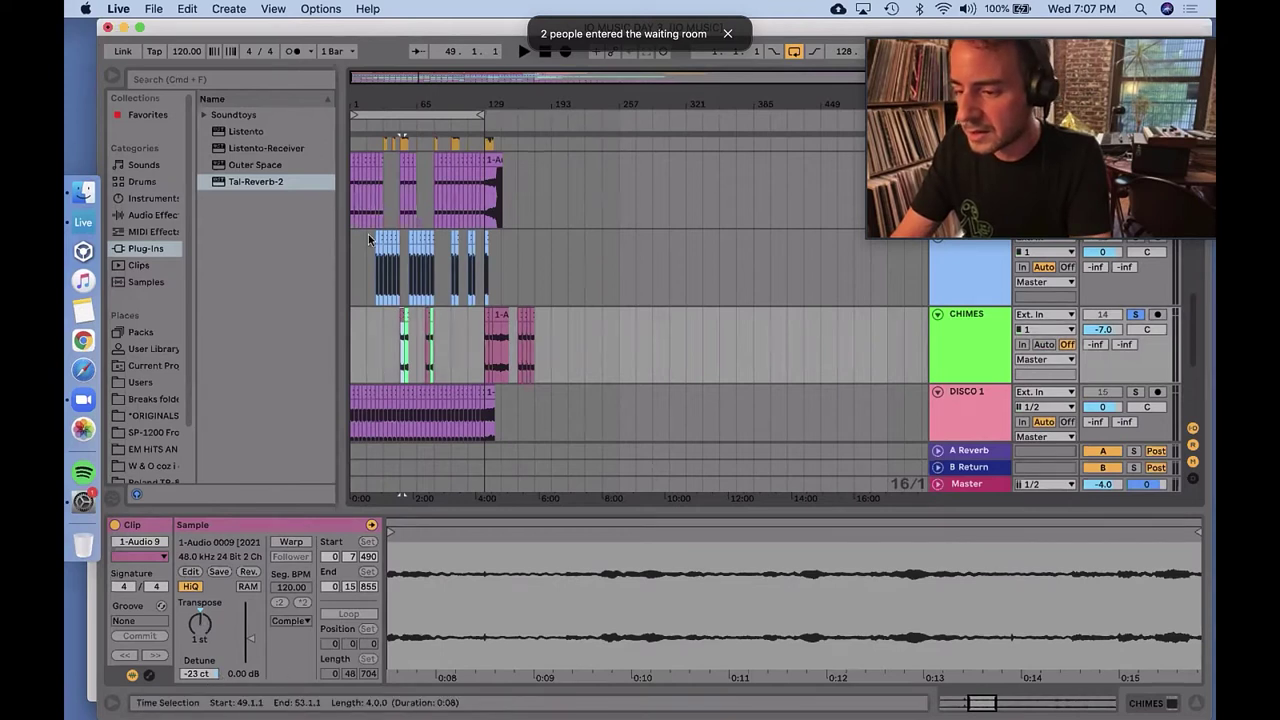
key("space")
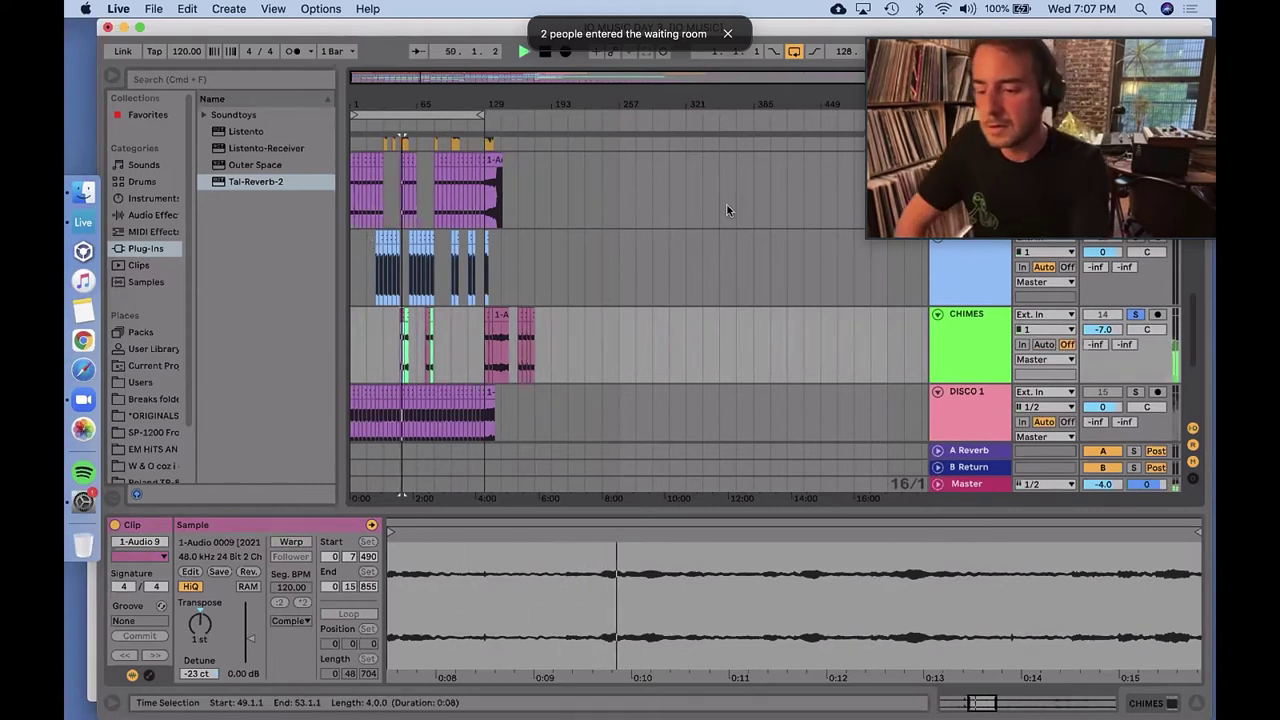
- Display the CHIMES track's effects and listen to its long clip starting at bar 137
left_click(976, 316)
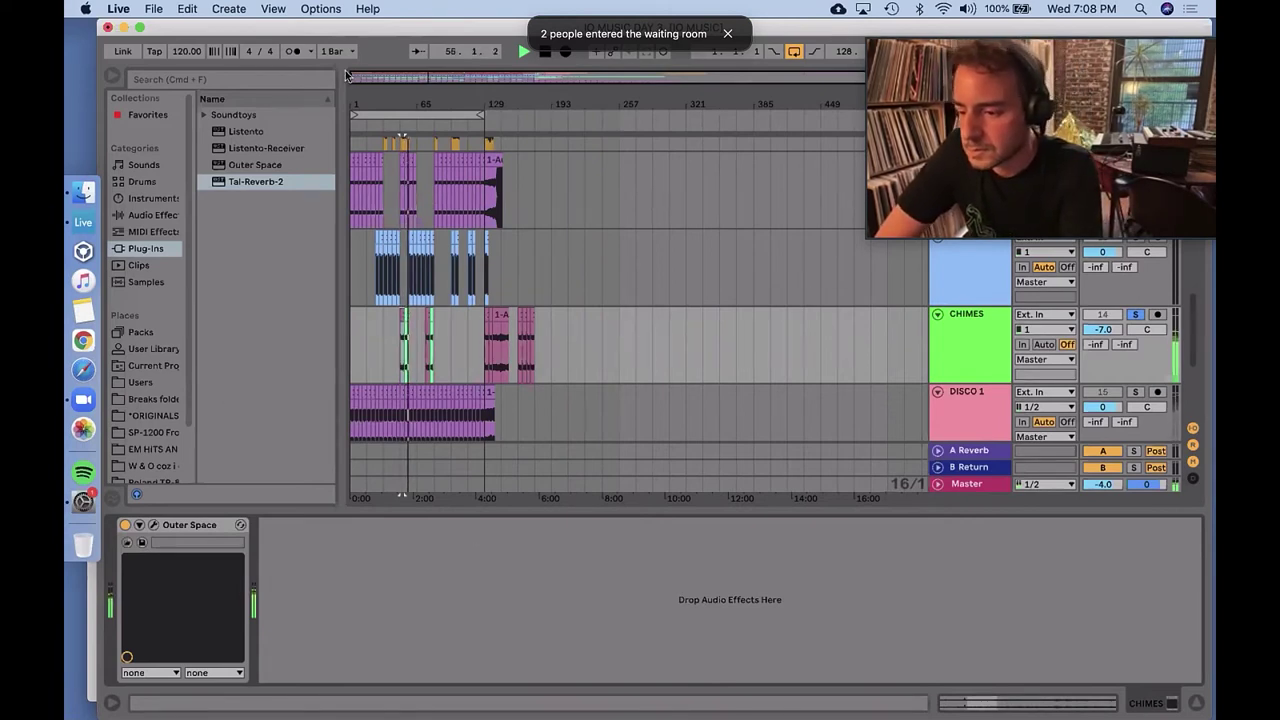
left_click_drag(404, 104, 404, 104)
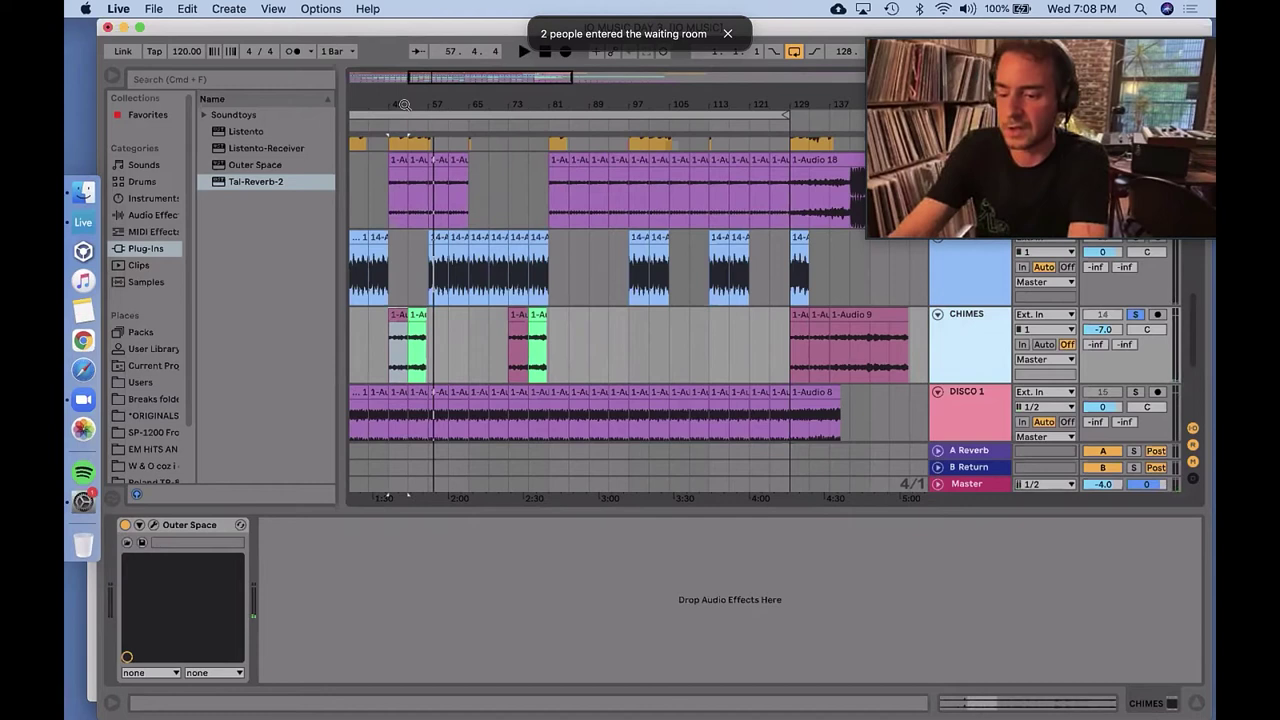
left_click(845, 314)
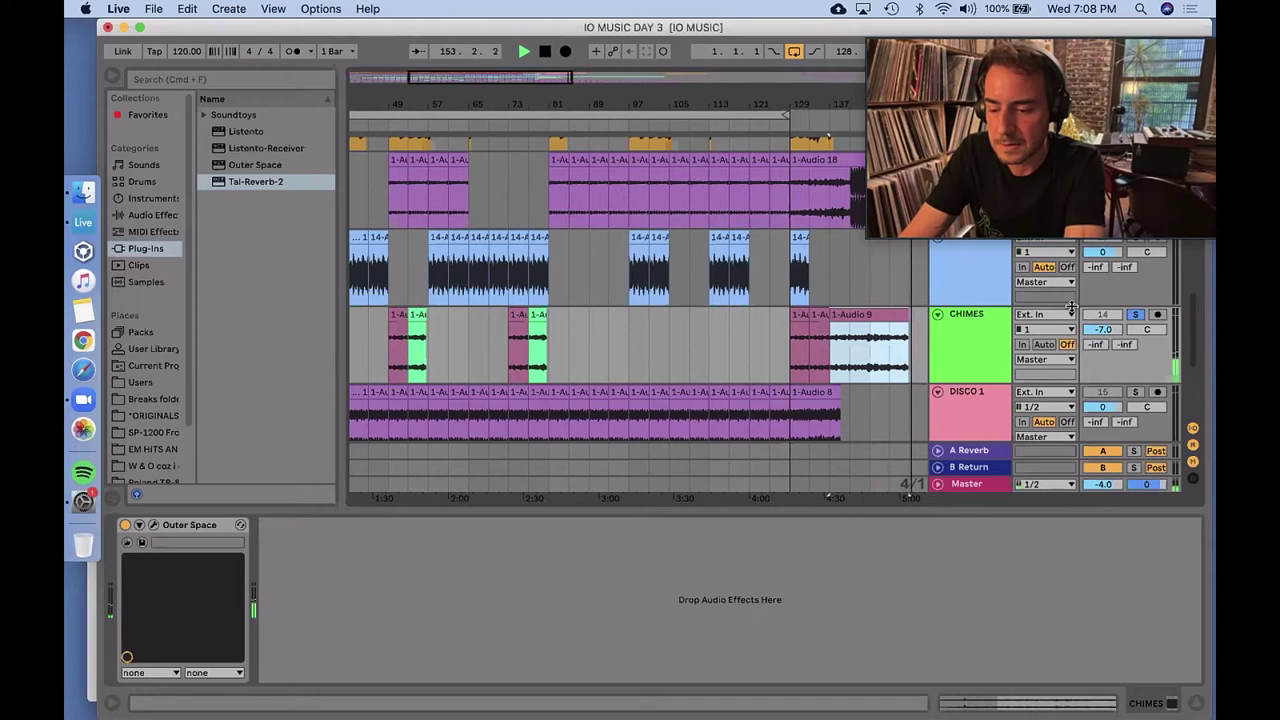
key("space")
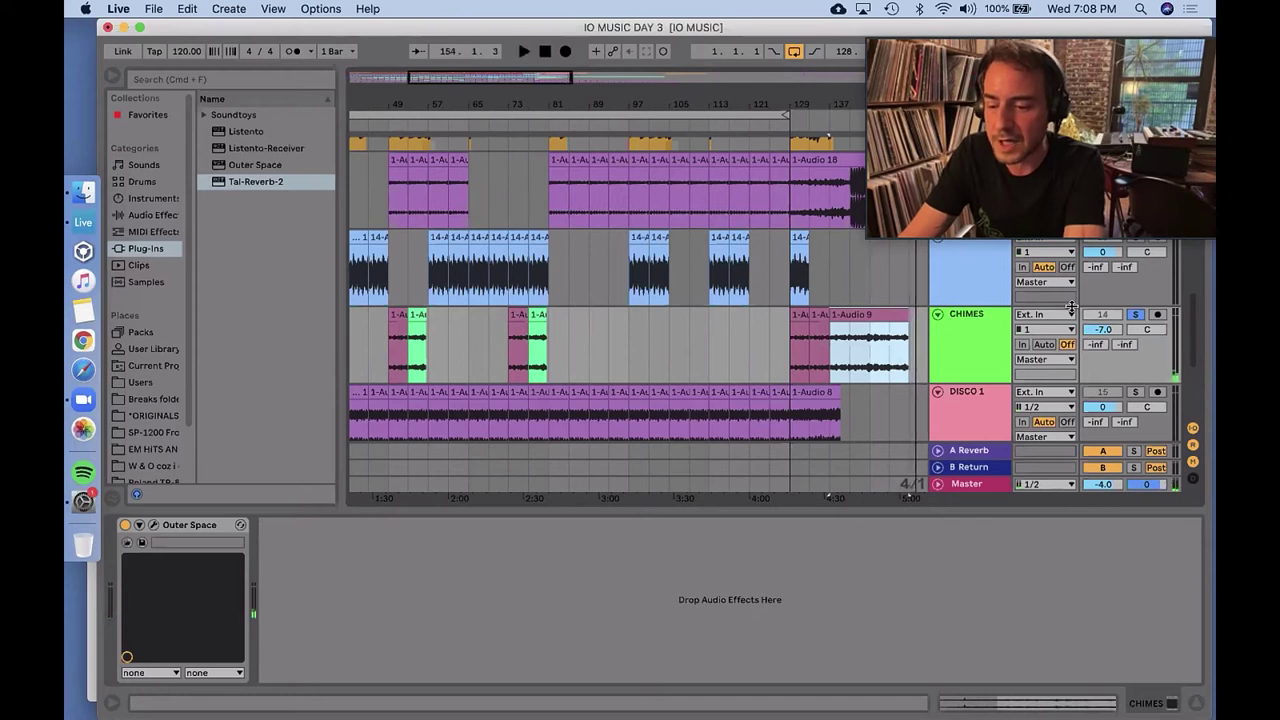
scroll(827, 137, "down", 3)
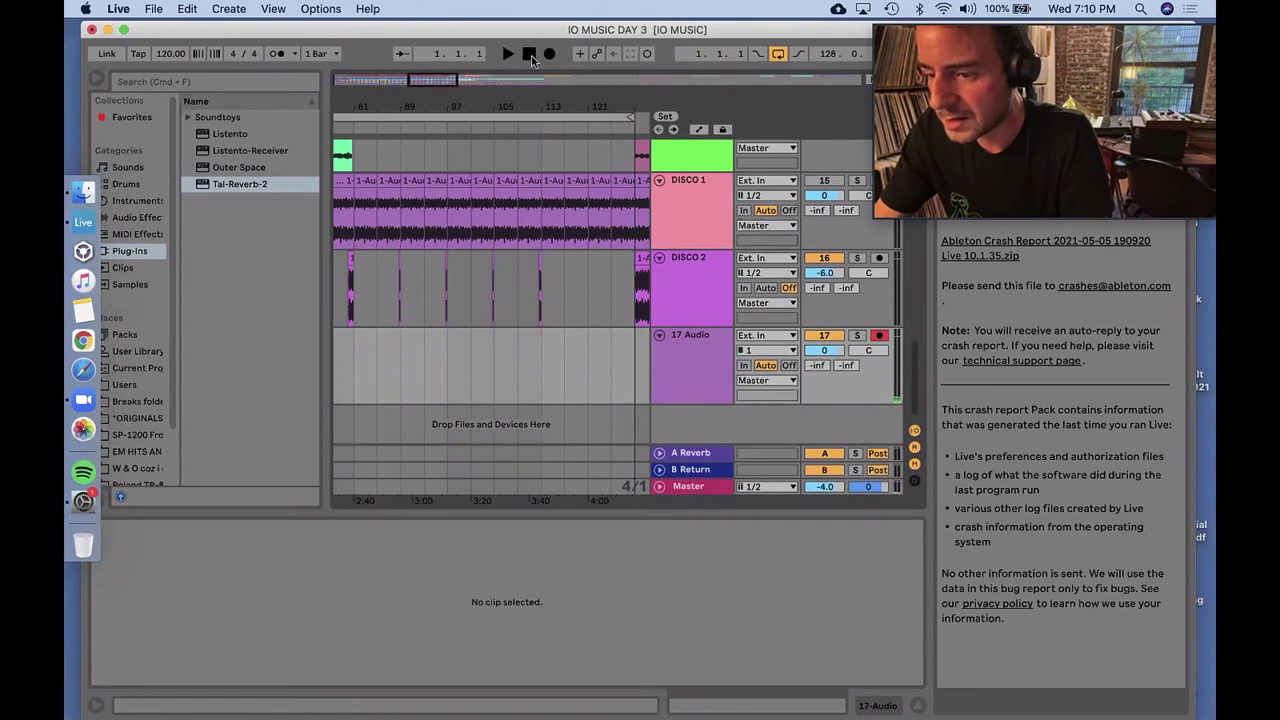
- Save the IO MUSIC DAY 3 set and return to the KEYS and STAB tracks
key("super+s")
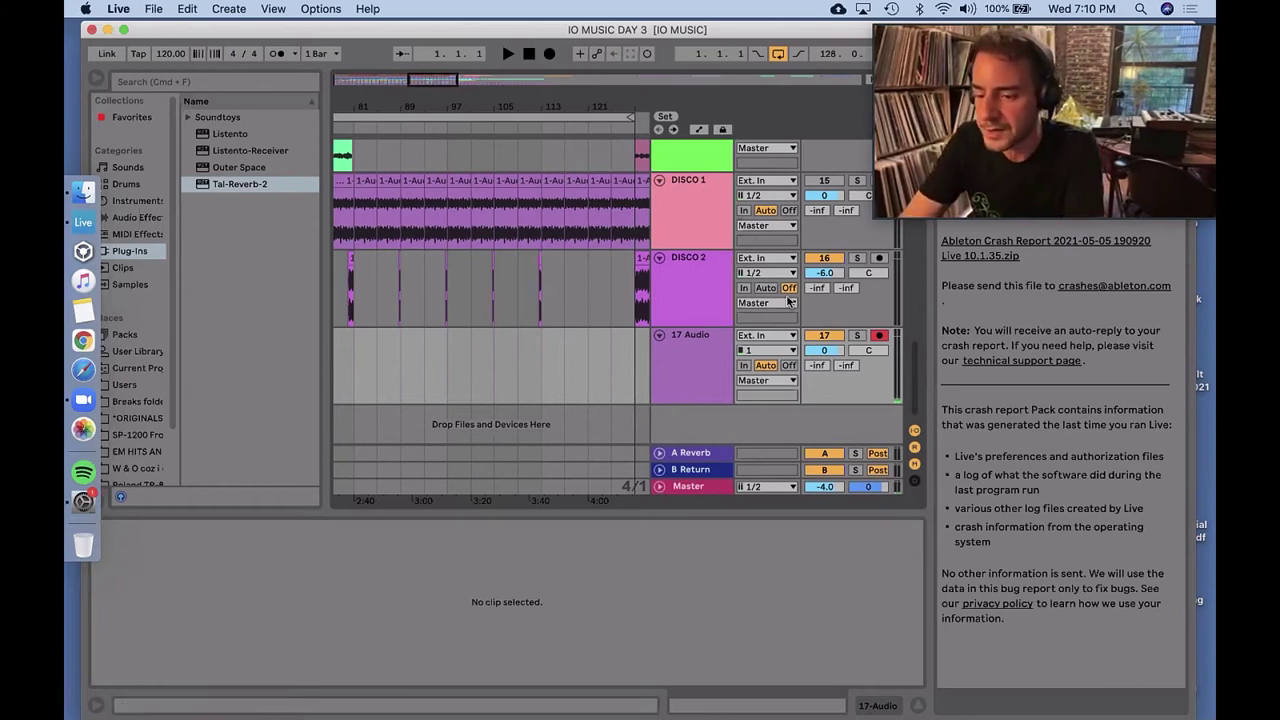
scroll(788, 300, "up", 8)
scroll(788, 300, "up", 10)
scroll(788, 300, "down", 1)
scroll(788, 300, "up", 5)
scroll(788, 300, "up", 1)
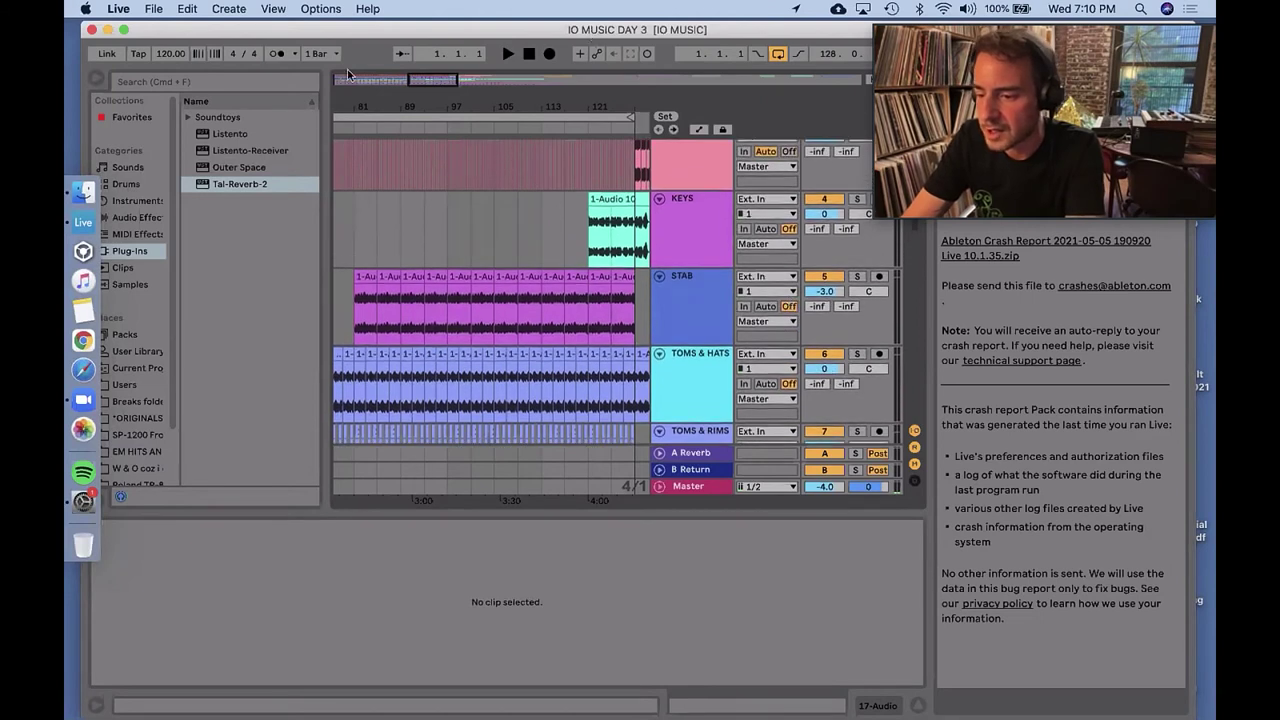
- Reposition the program window and close the crash report help view to widen the arrangement
mouse_move(283, 38)
left_mouse_down()
mouse_move(280, 68)
mouse_move(257, 33)
mouse_move(275, 20)
left_mouse_up()
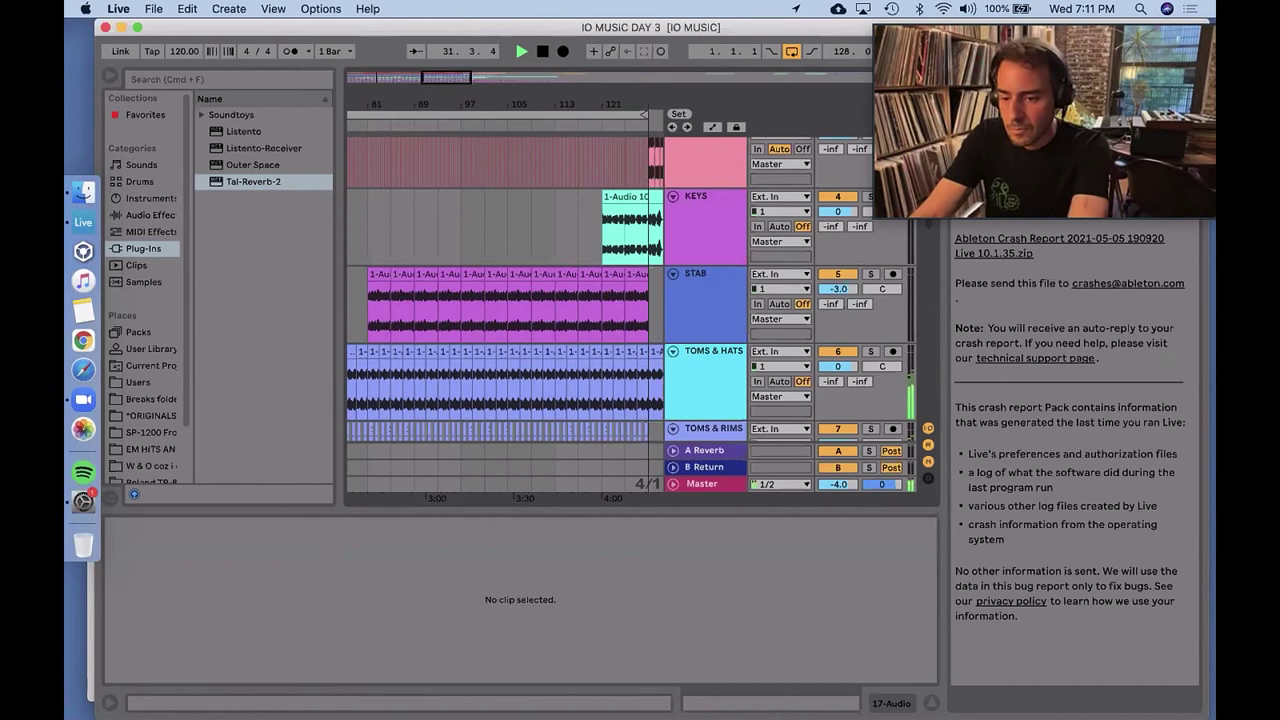
key("super+alt+l")
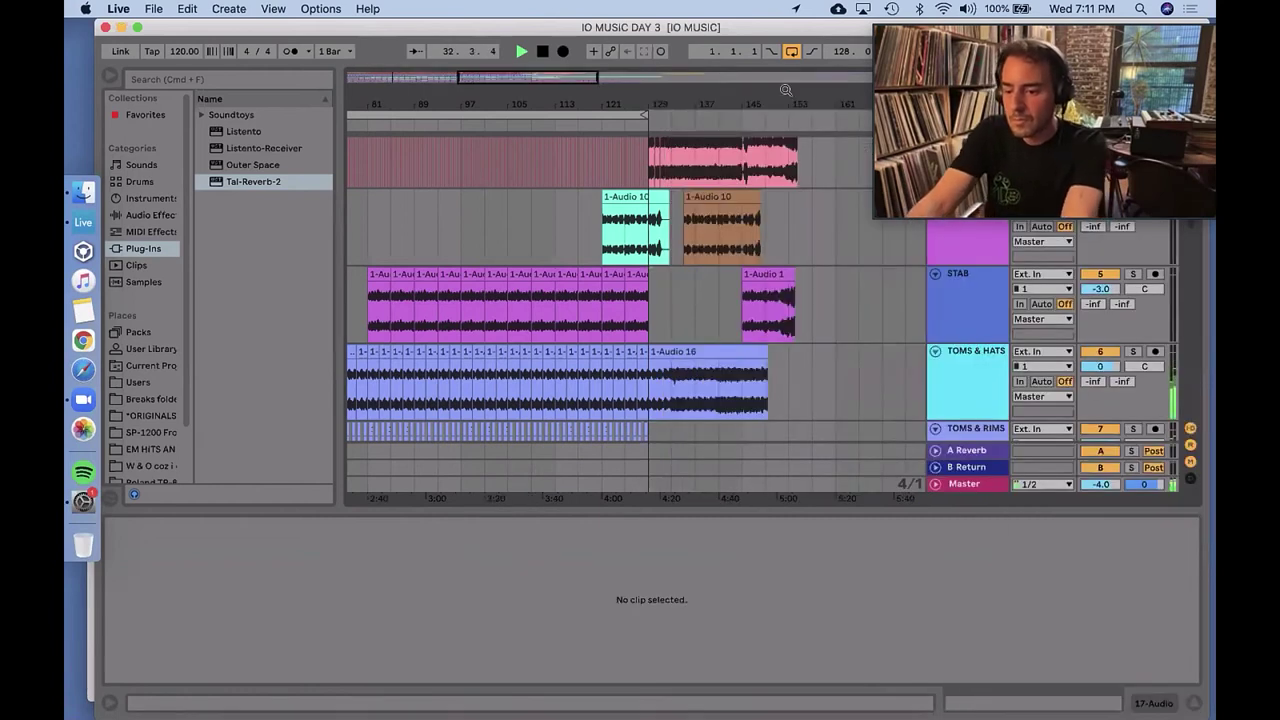
scroll(616, 240, "up", 5)
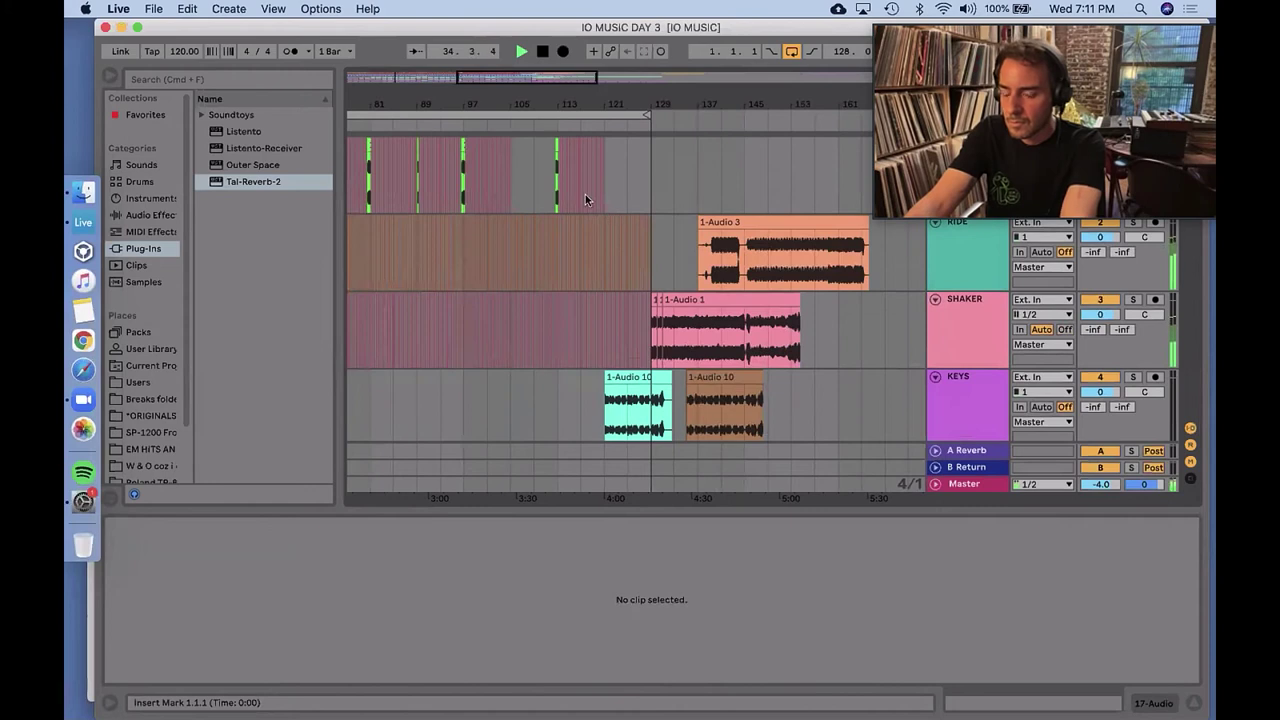
scroll(585, 194, "down", 10)
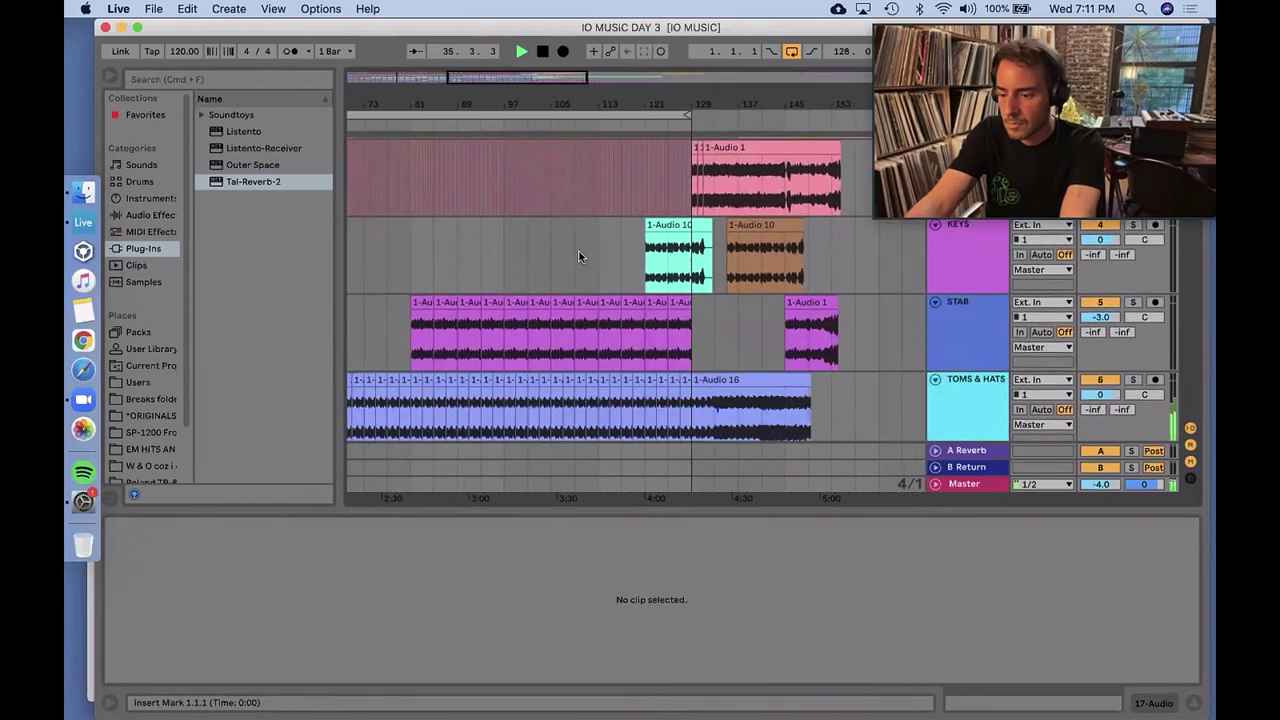
- Follow the playing song from bar 35, examining the CONGAS, PAD, VOCAL, BIRDS, BASS and CHIMES tracks
scroll(579, 251, "left", 3)
scroll(579, 256, "down", 10)
scroll(579, 256, "left", 5)
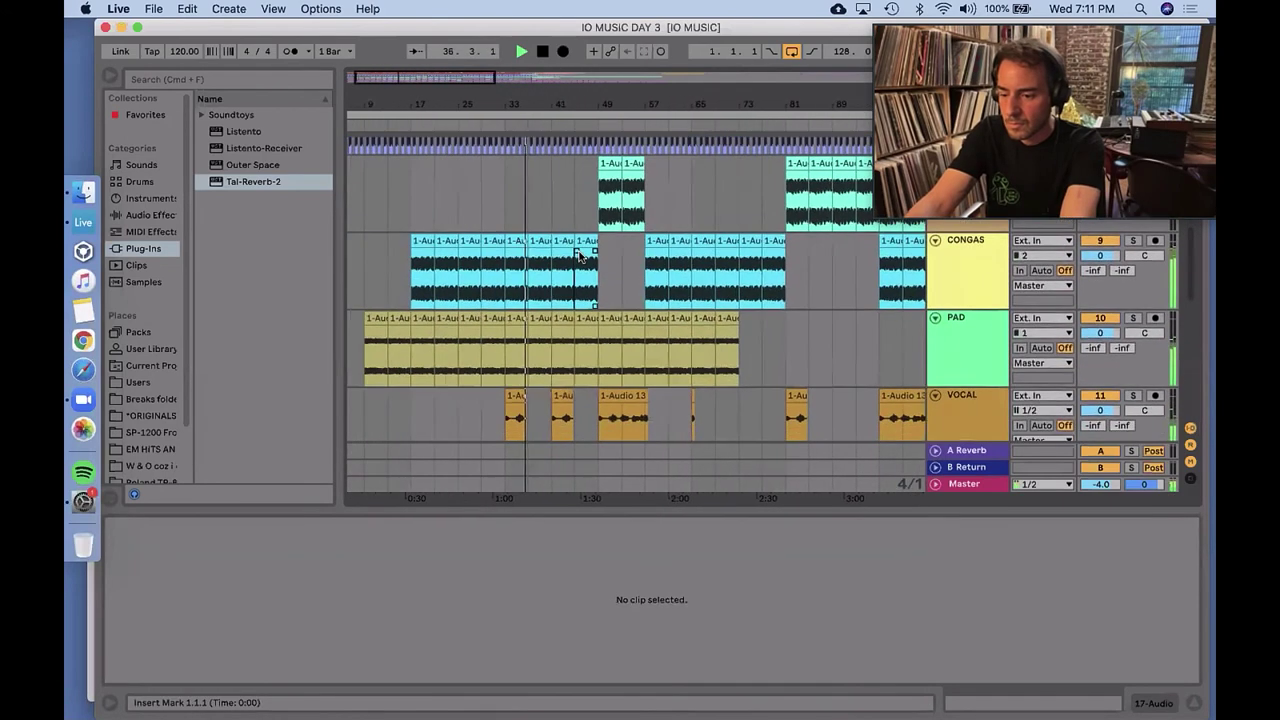
scroll(579, 256, "down", 3)
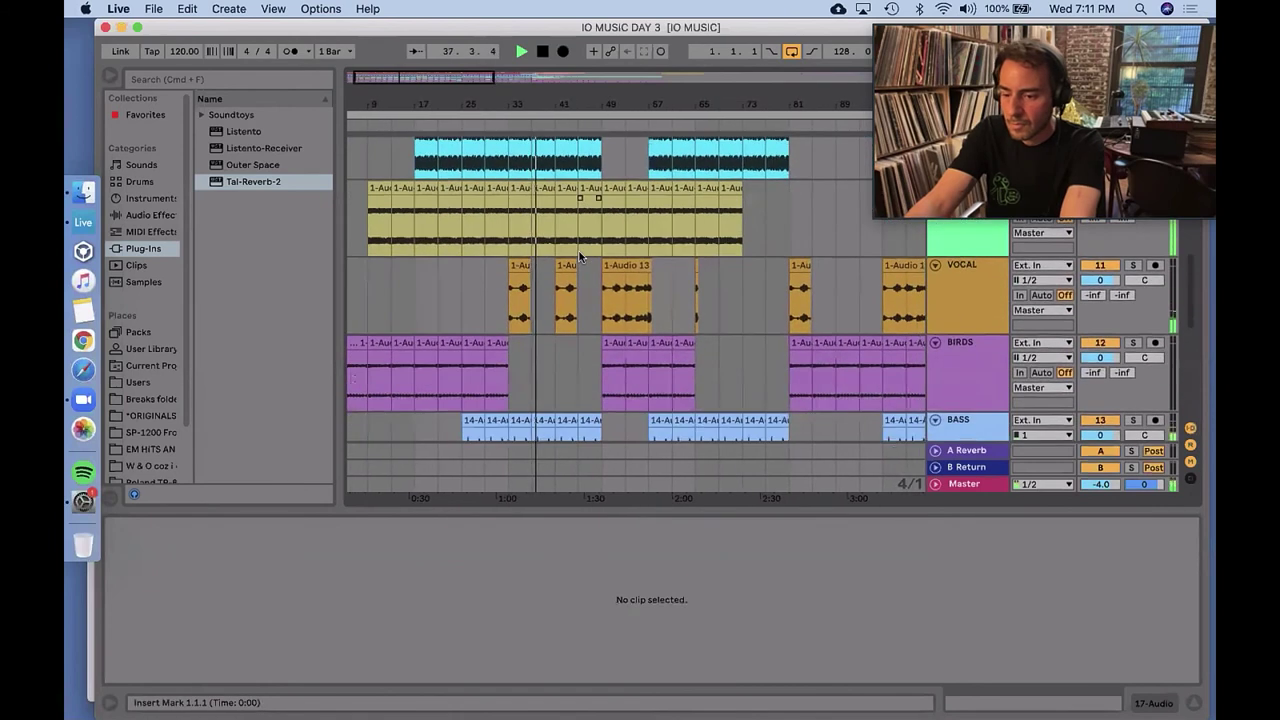
mouse_move(615, 372)
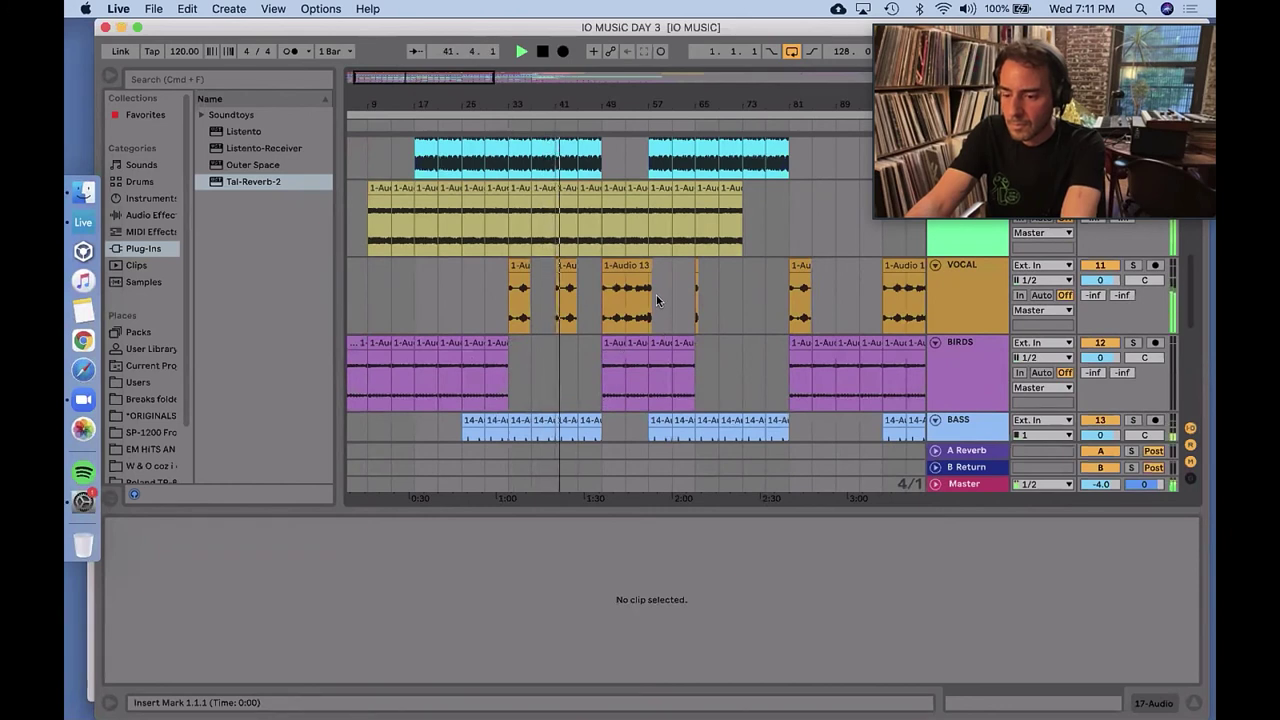
scroll(656, 298, "down", 5)
scroll(656, 295, "down", 2)
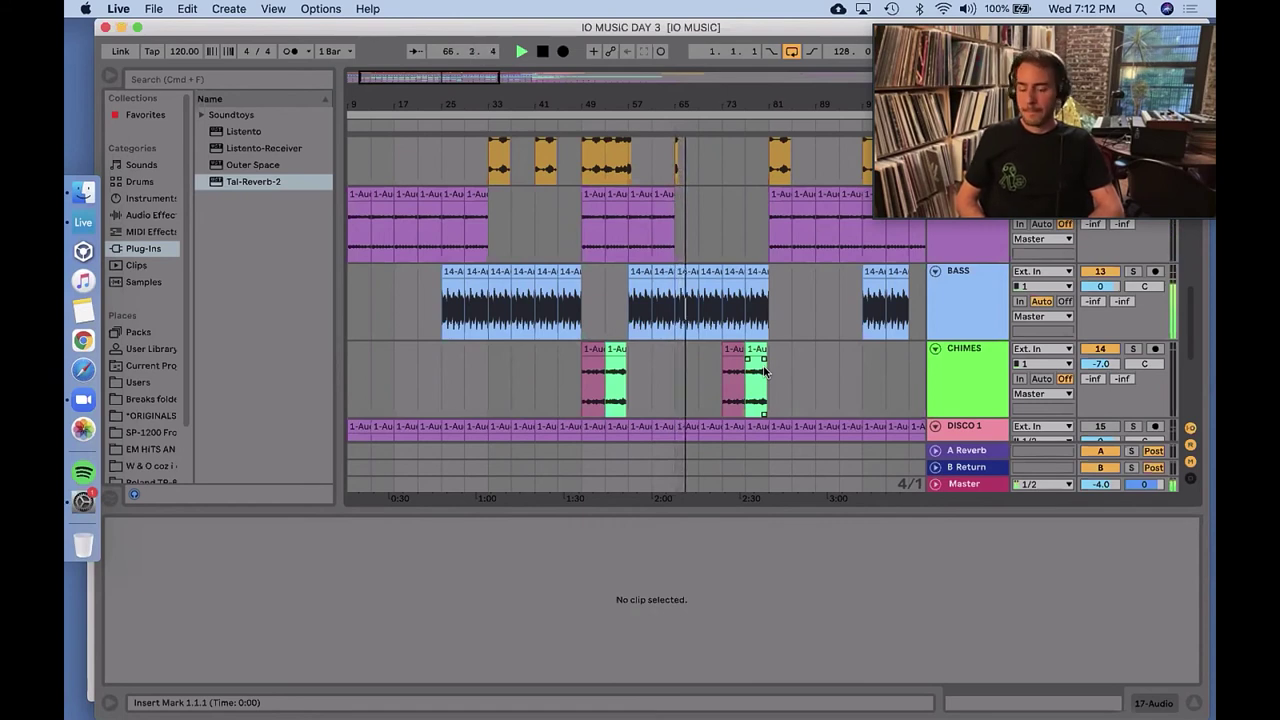
- Listen on from bar 67, comparing the BREAK, CONGAS and PAD clips with the CHIMES, DISCO 1 and DISCO 2 tracks
scroll(716, 358, "up", 10)
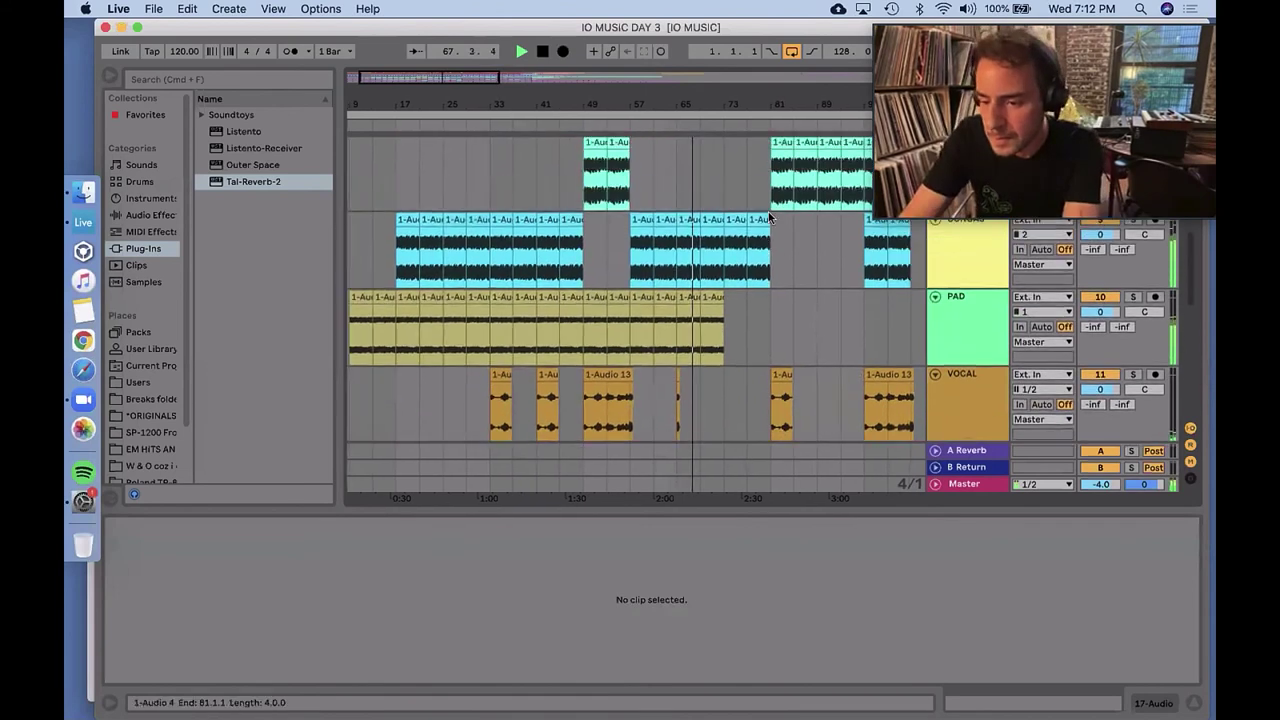
scroll(768, 212, "down", 3)
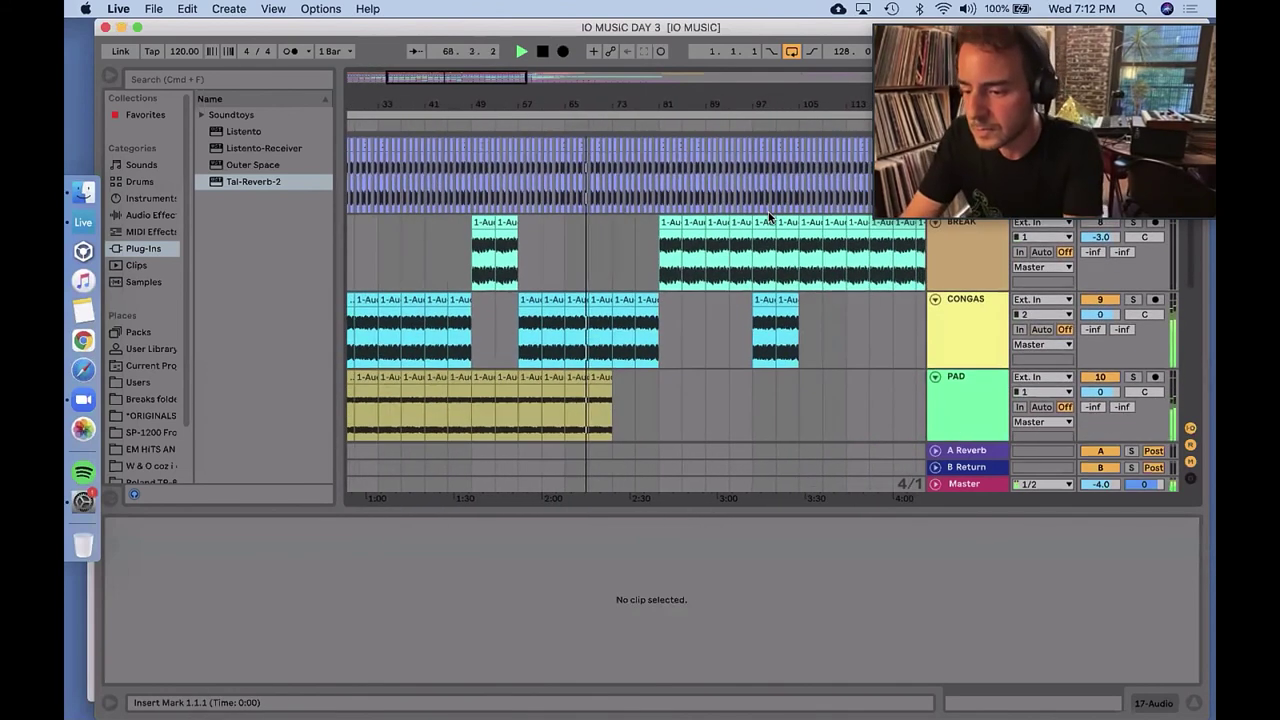
scroll(768, 212, "down", 2)
scroll(769, 216, "down", 1)
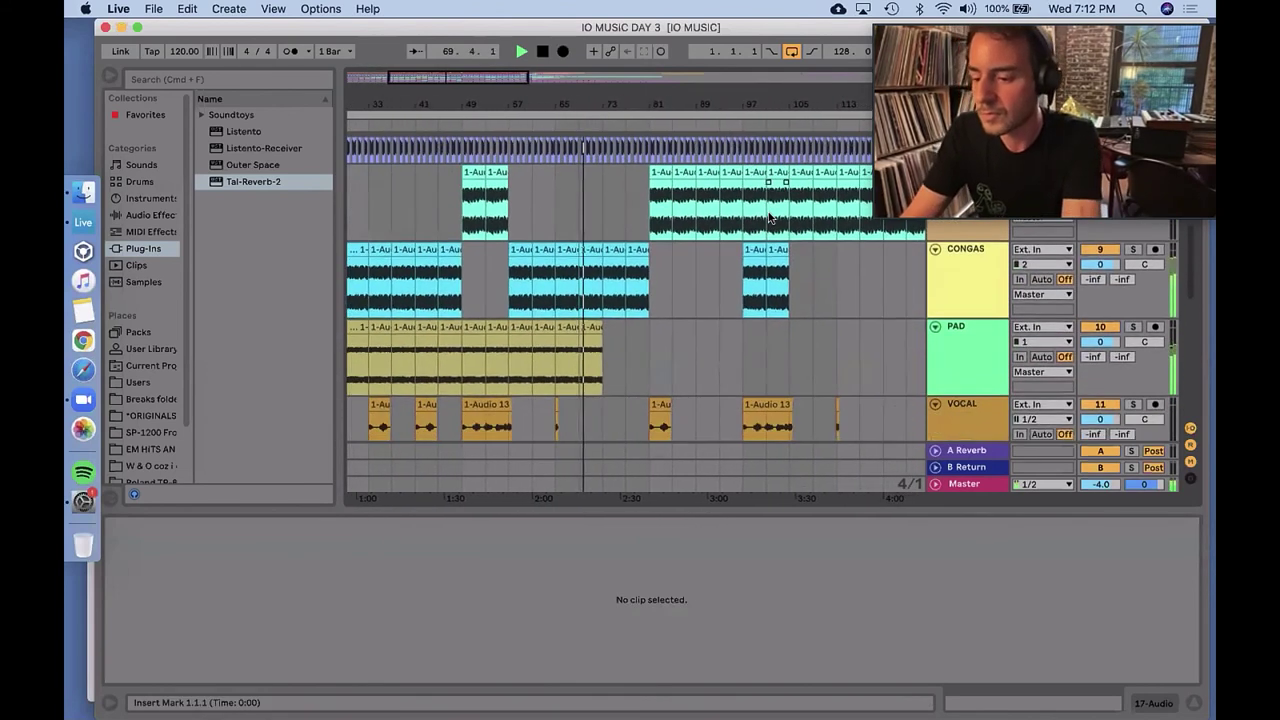
scroll(769, 216, "down", 3)
scroll(769, 216, "down", 10)
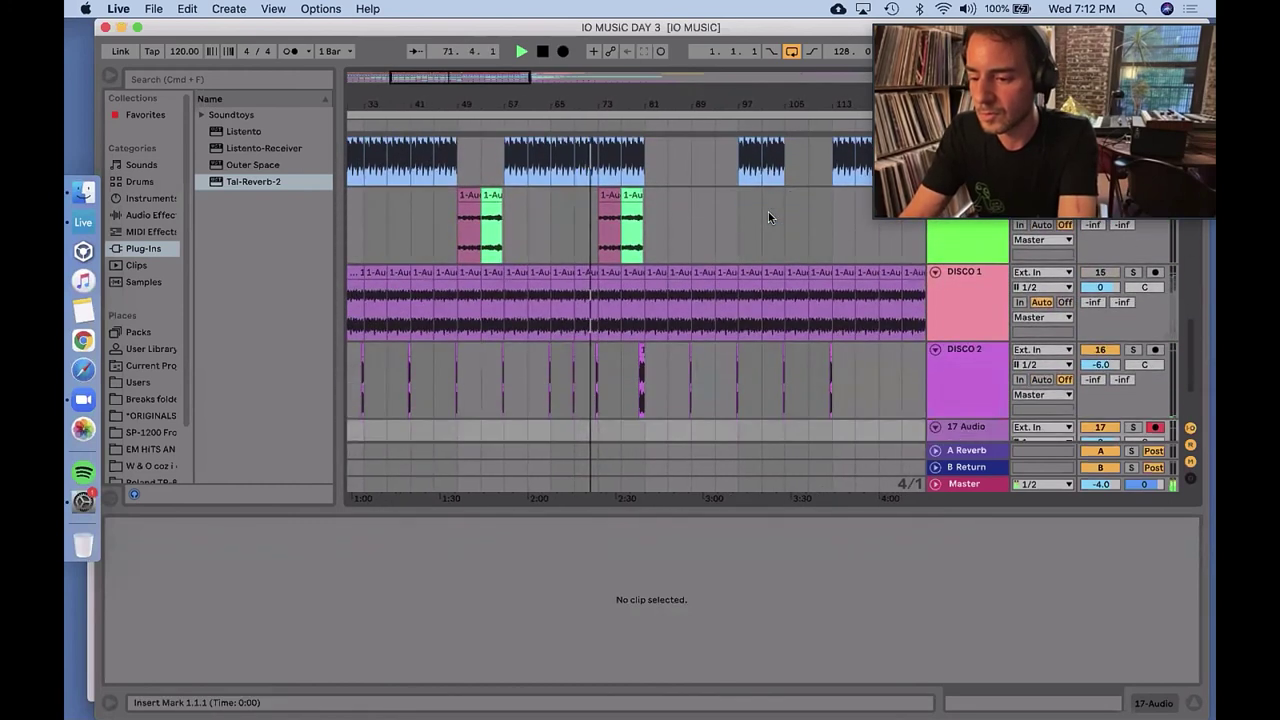
scroll(768, 212, "up", 1)
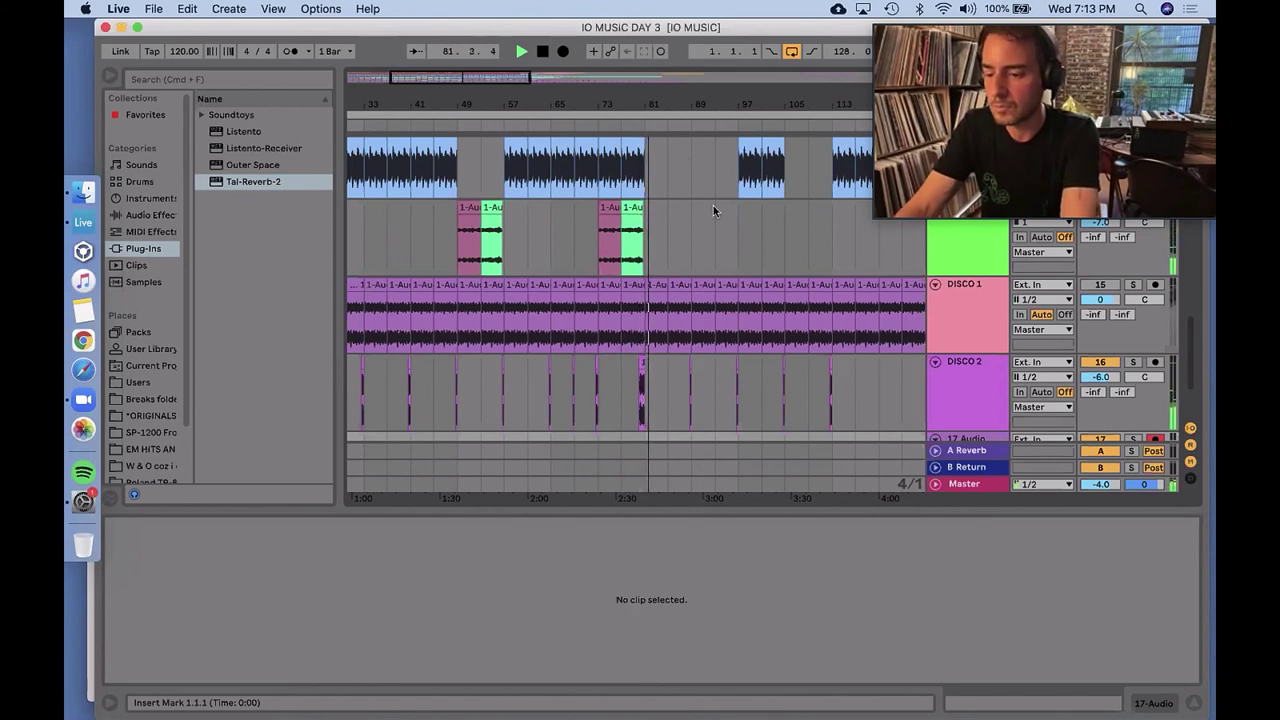
- Examine the STAB clips starting at bar 81 and the tracks playing alongside them, from TOMS & HATS to CHIMES
scroll(713, 205, "up", 10)
scroll(600, 240, "up", 8)
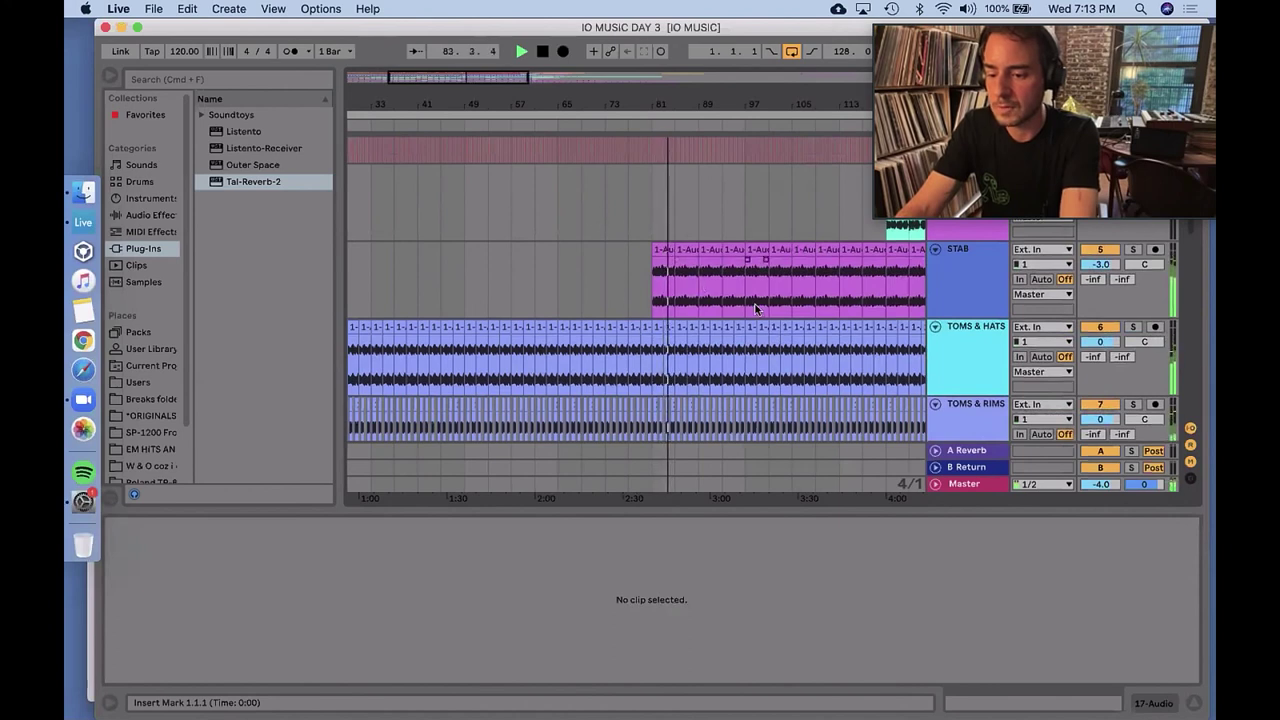
left_click_drag(769, 94, 665, 94)
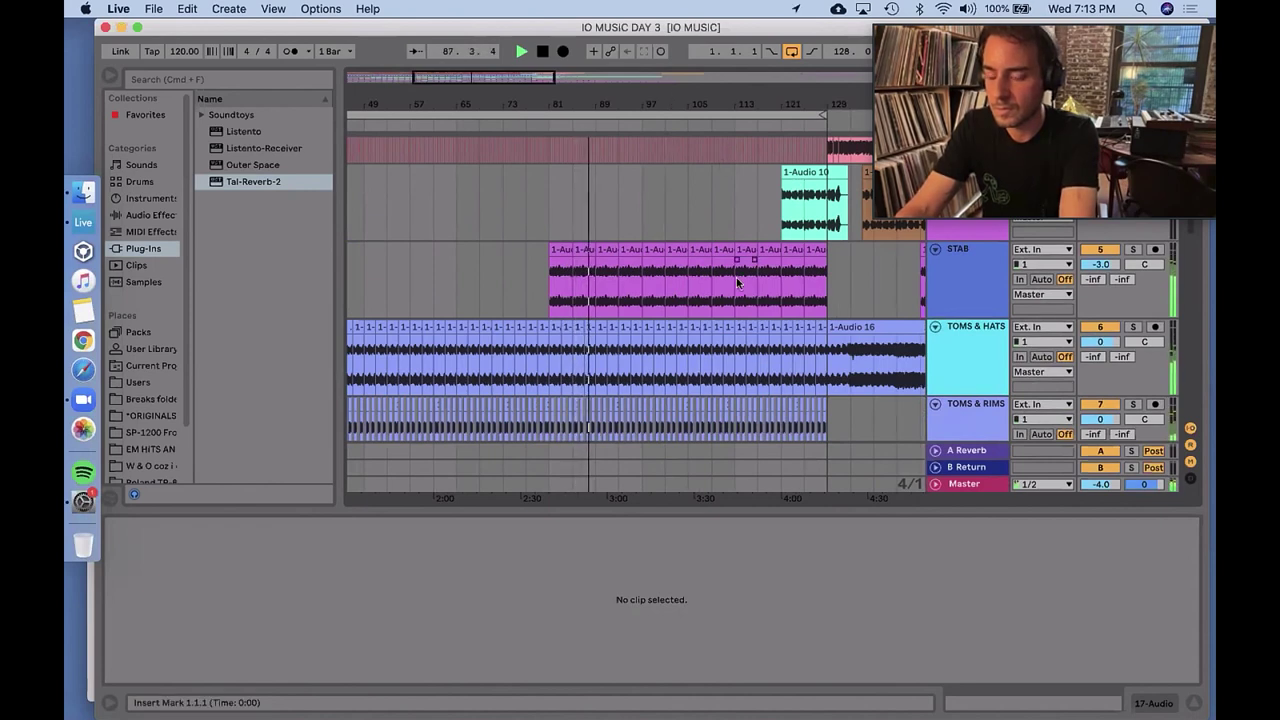
scroll(736, 277, "down", 10)
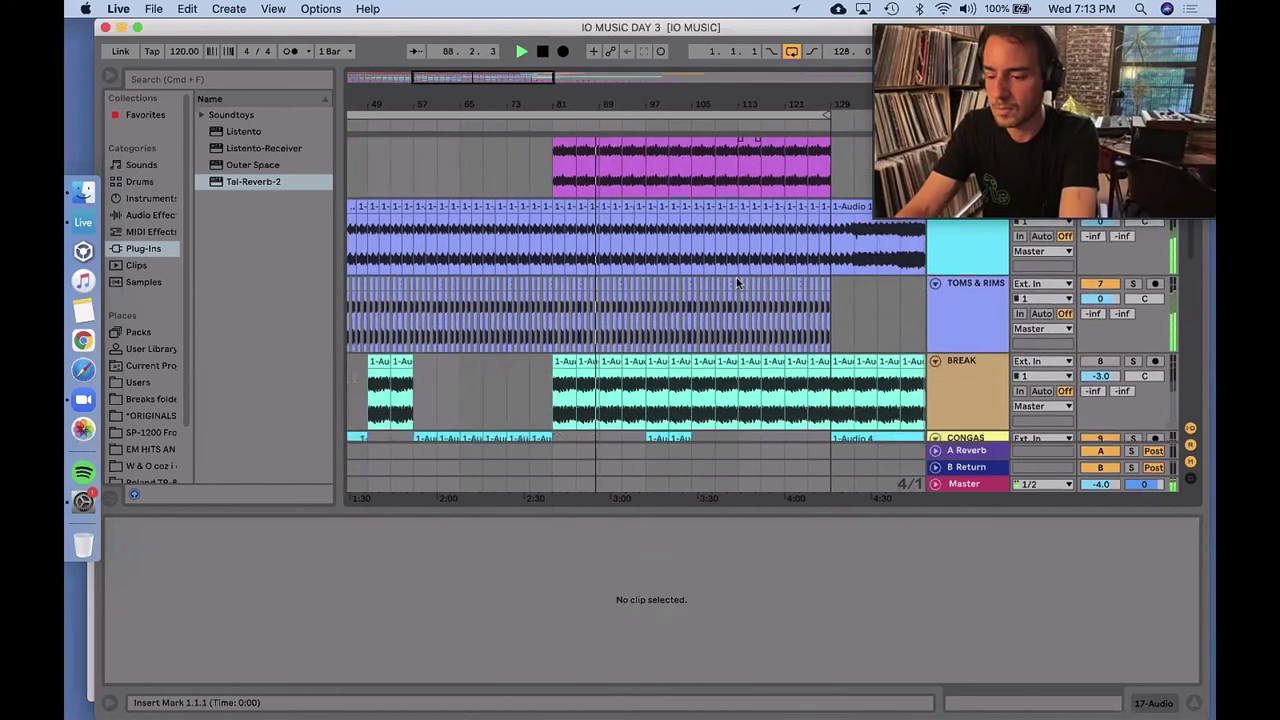
scroll(736, 277, "down", 8)
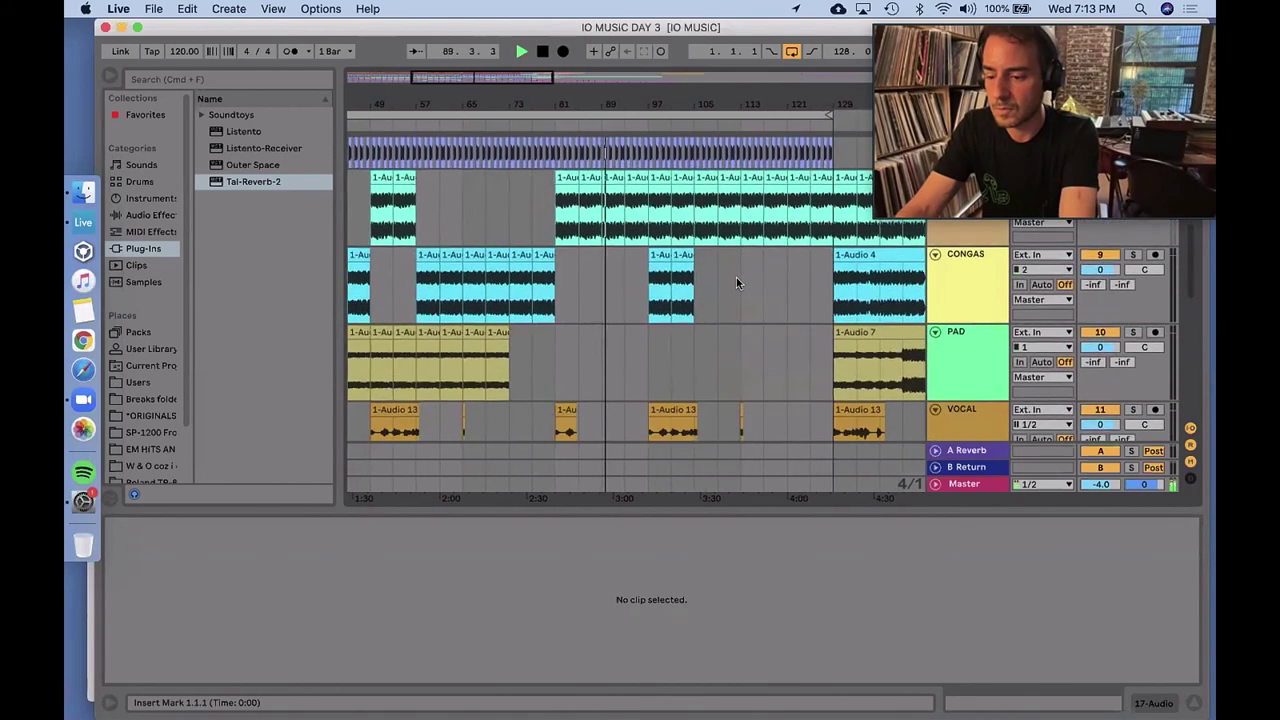
scroll(736, 282, "down", 2)
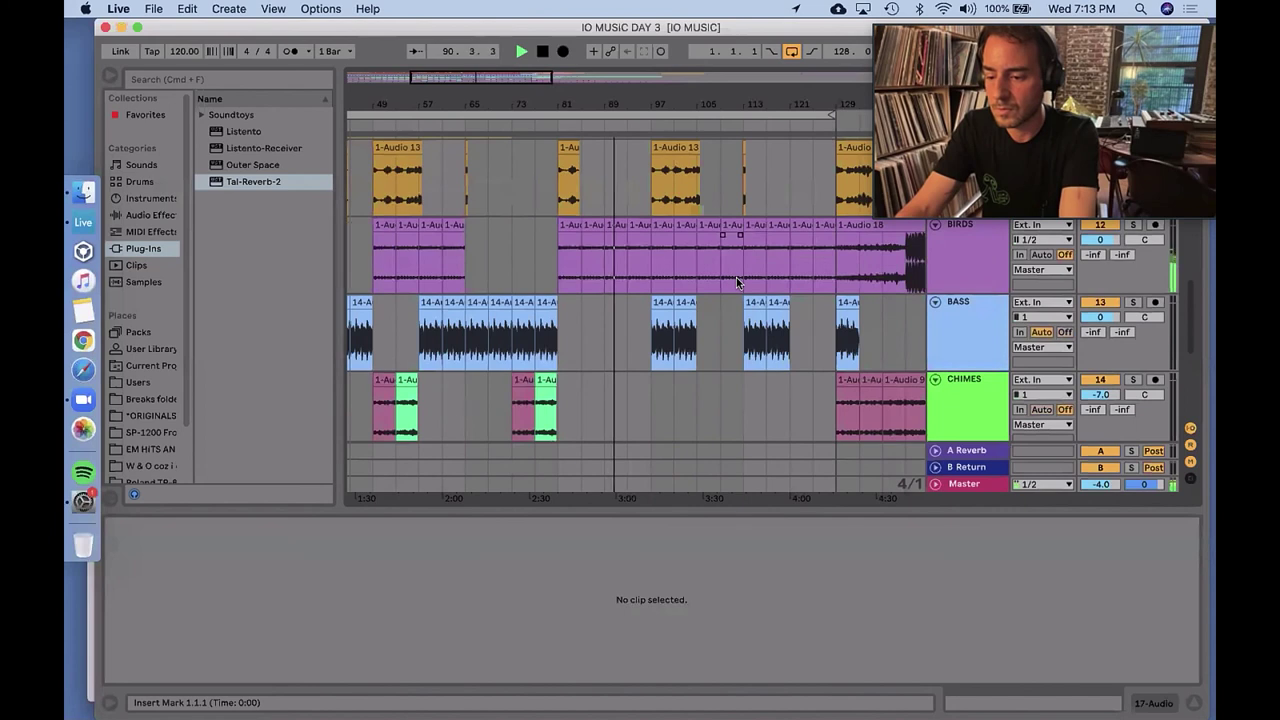
- Review the KEYS and STAB tracks and follow the CONGAS, PAD, VOCAL and BIRDS parts through the section at bar 97
scroll(736, 282, "up", 4)
scroll(736, 282, "up", 6)
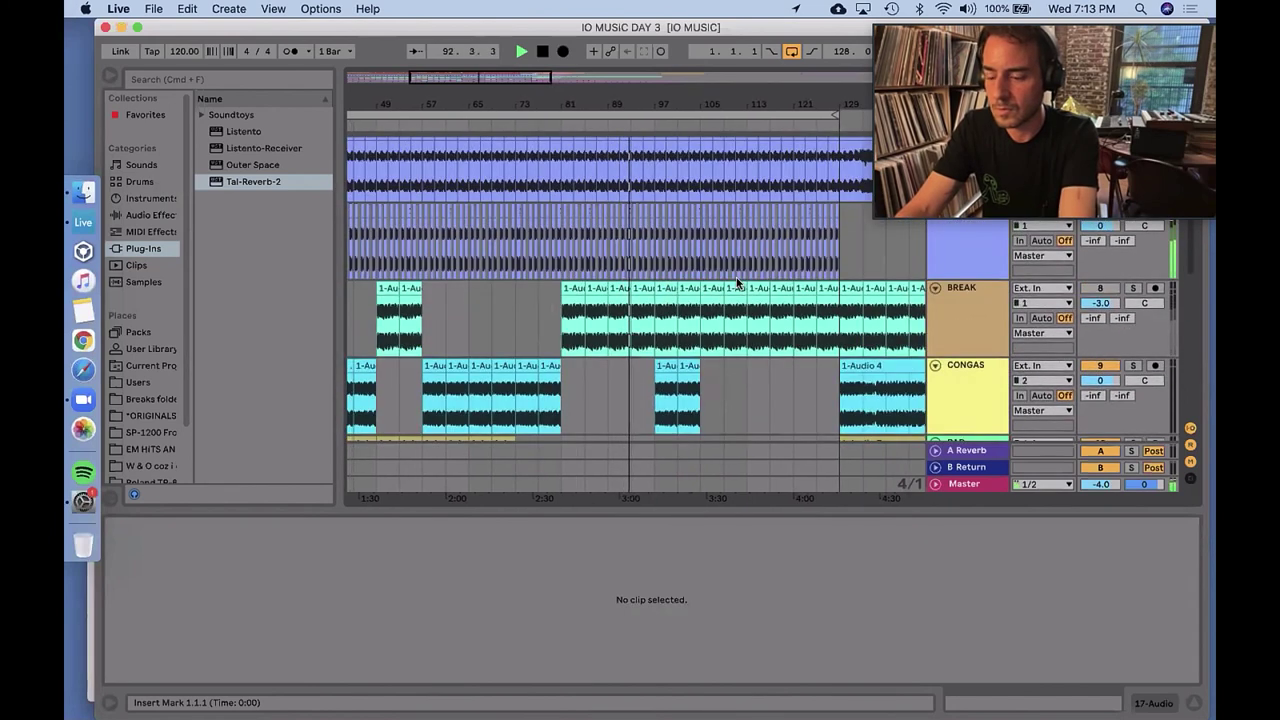
scroll(736, 283, "up", 4)
scroll(736, 277, "down", 1)
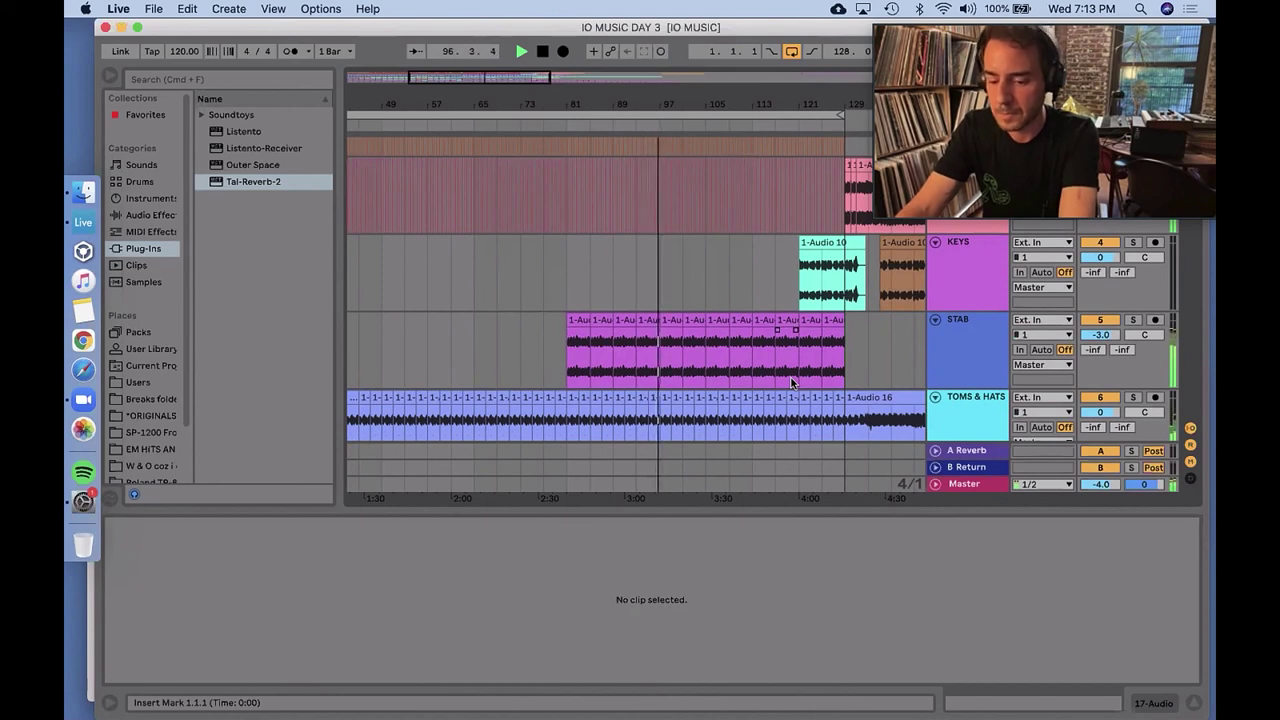
scroll(790, 383, "down", 7)
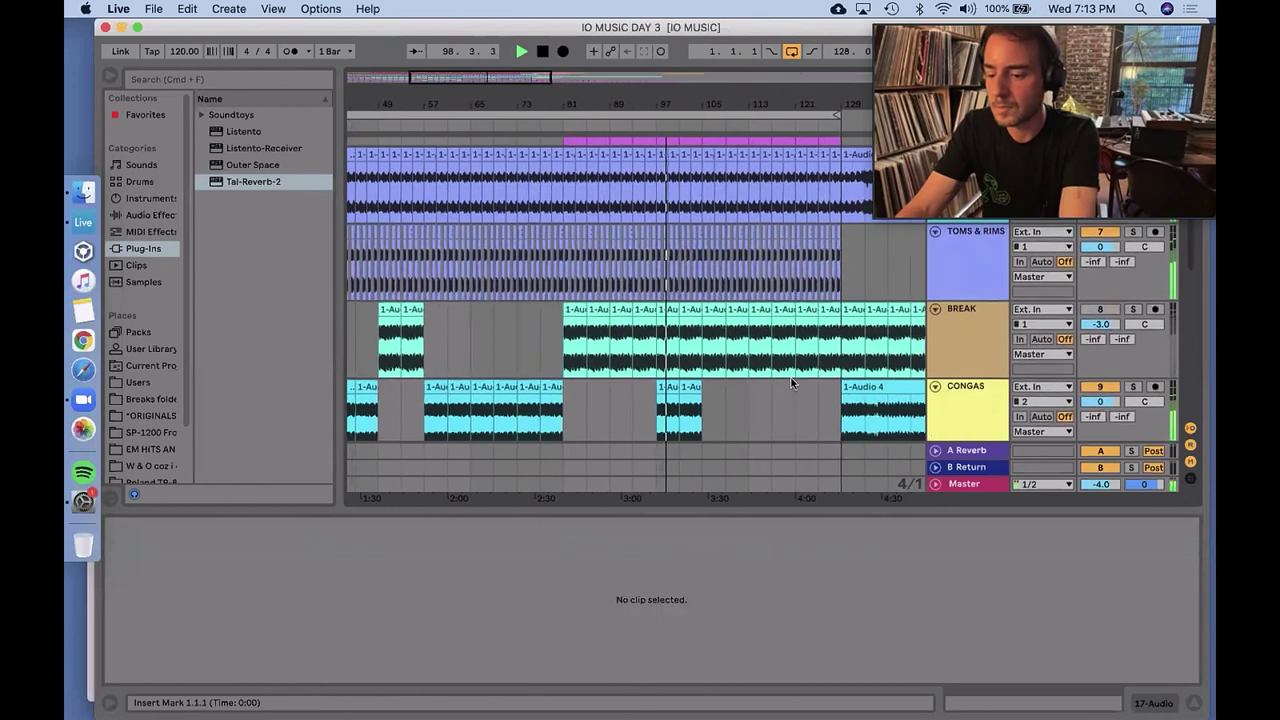
scroll(790, 383, "down", 5)
scroll(790, 383, "down", 1)
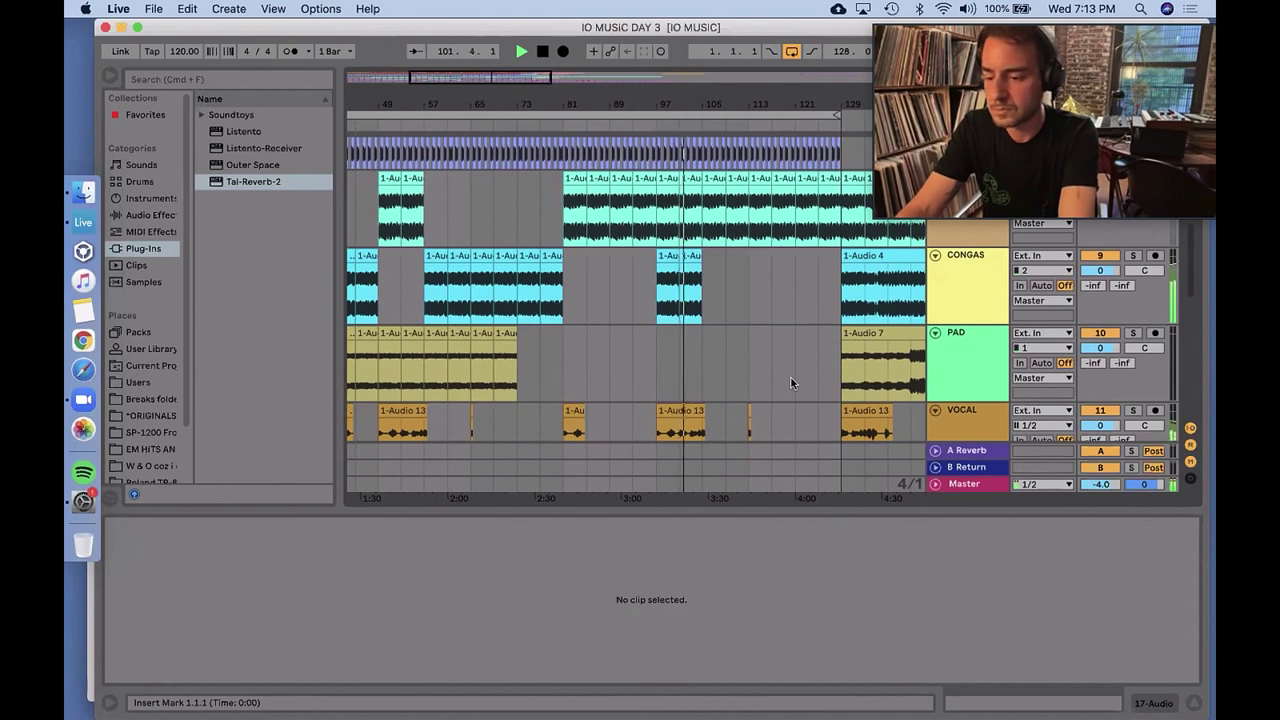
scroll(790, 340, "down", 5)
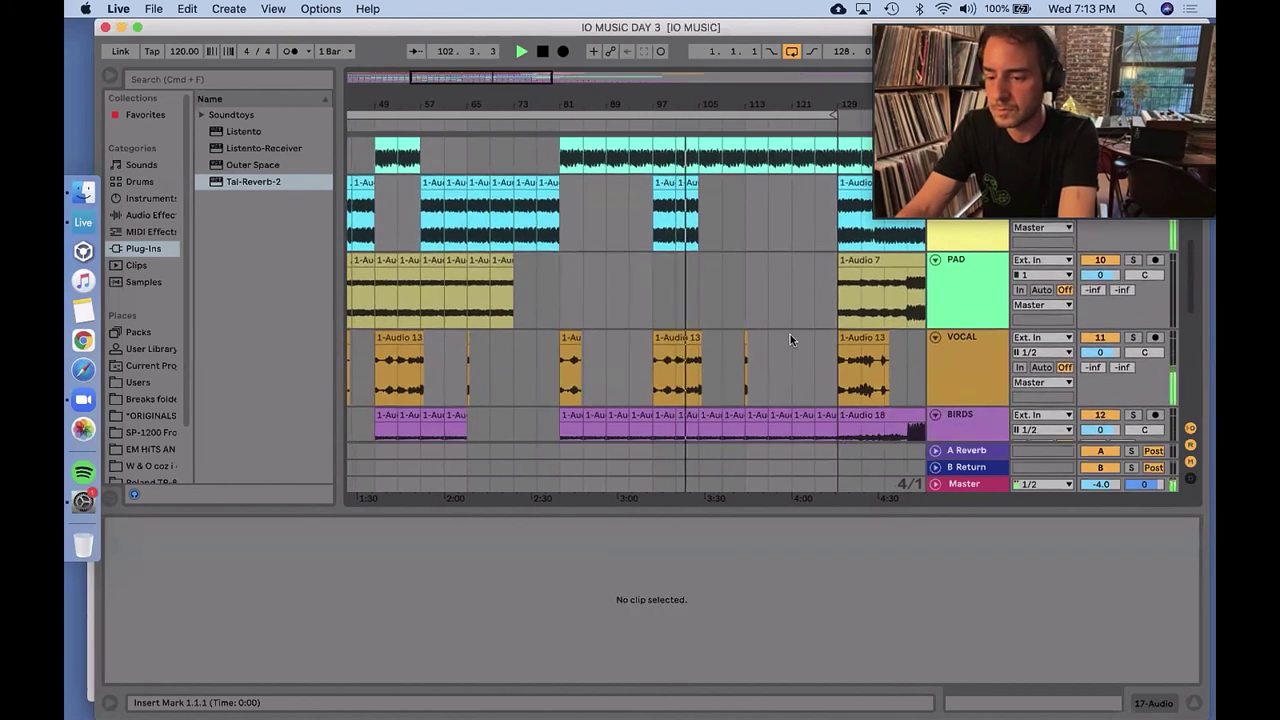